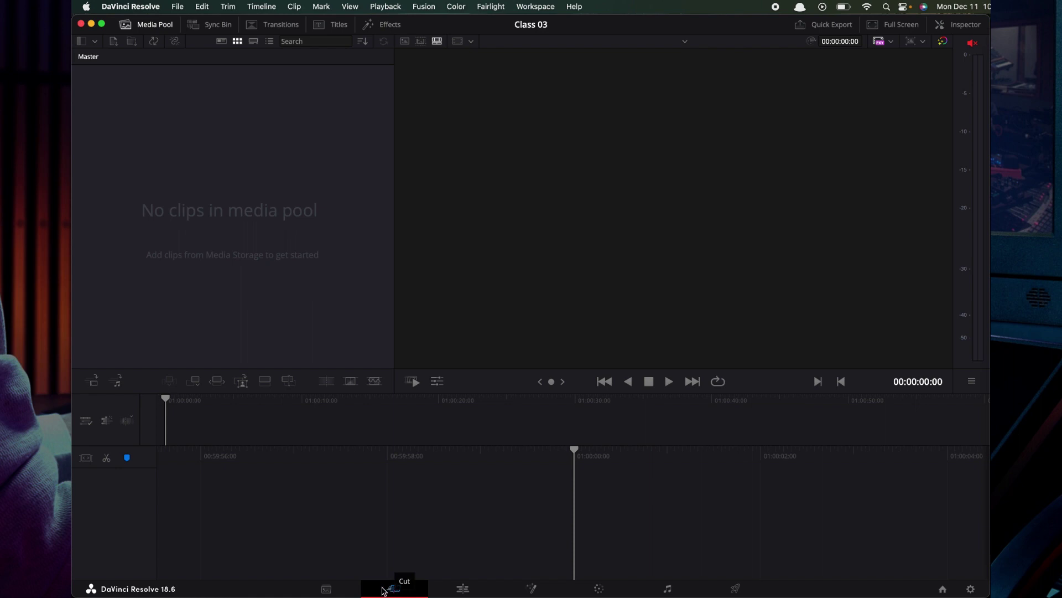
- Open the Media page and look through the Downloads folder in the media storage
click(326, 588)
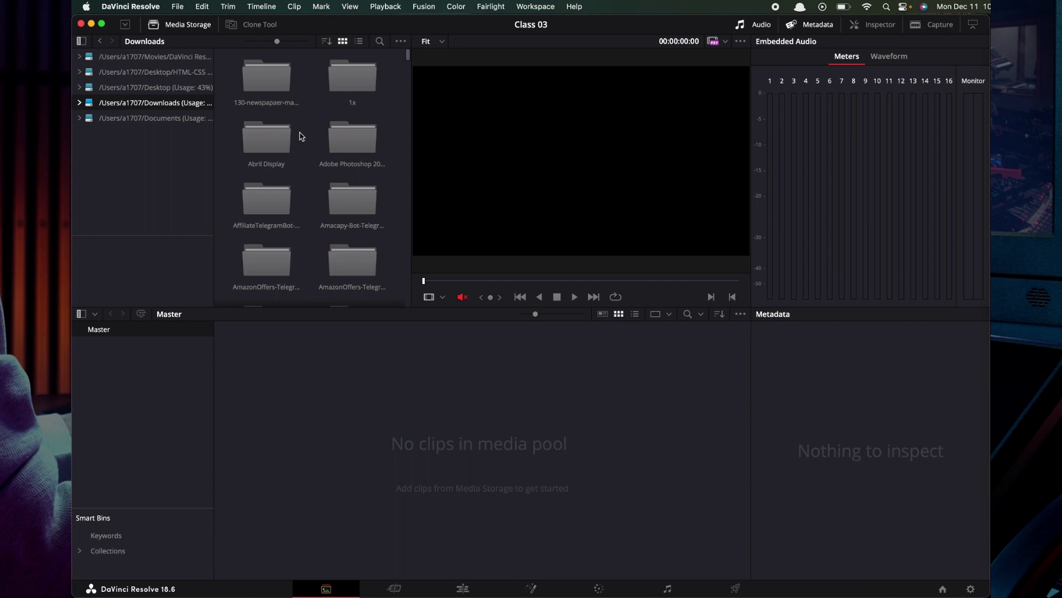
scroll(299, 135, down, 5)
scroll(301, 137, up, 5)
click(387, 586)
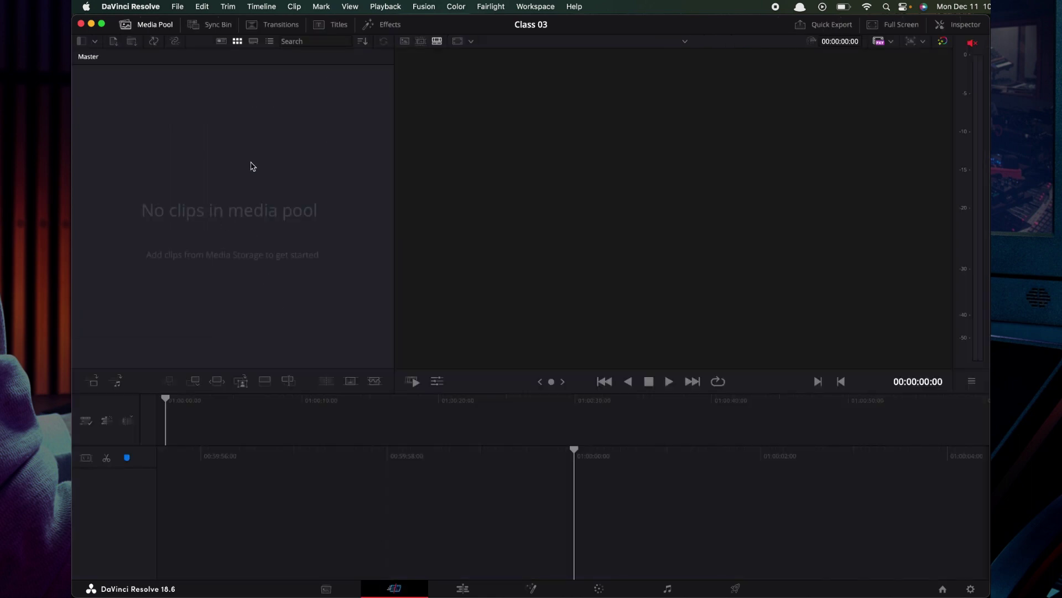
click(337, 593)
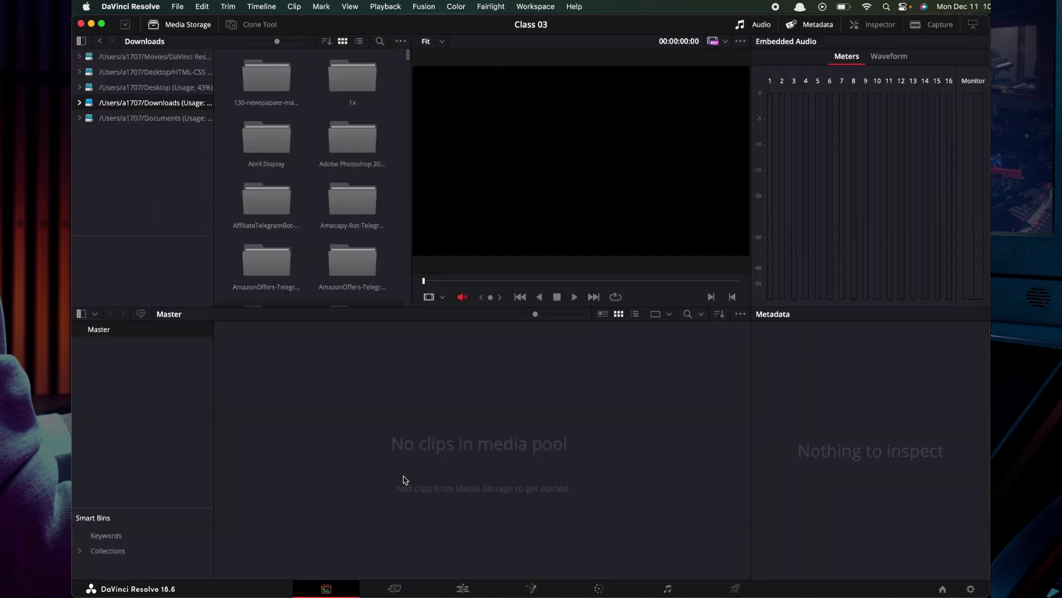
- Import the four videos from the CARS folder with the project frame rate changed to match, and delete them from the media pool
right_click(339, 394)
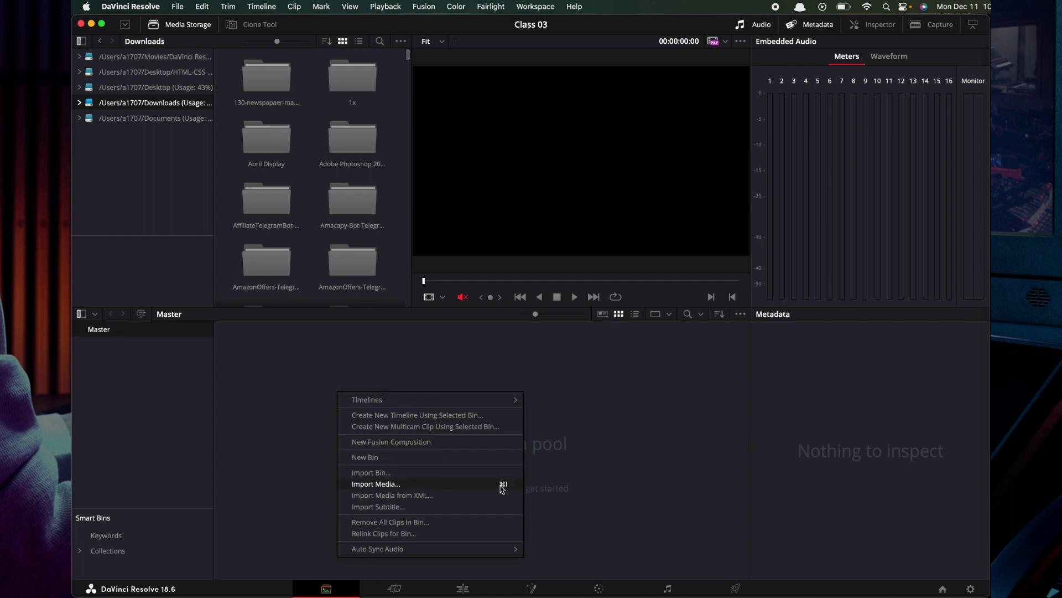
click(626, 450)
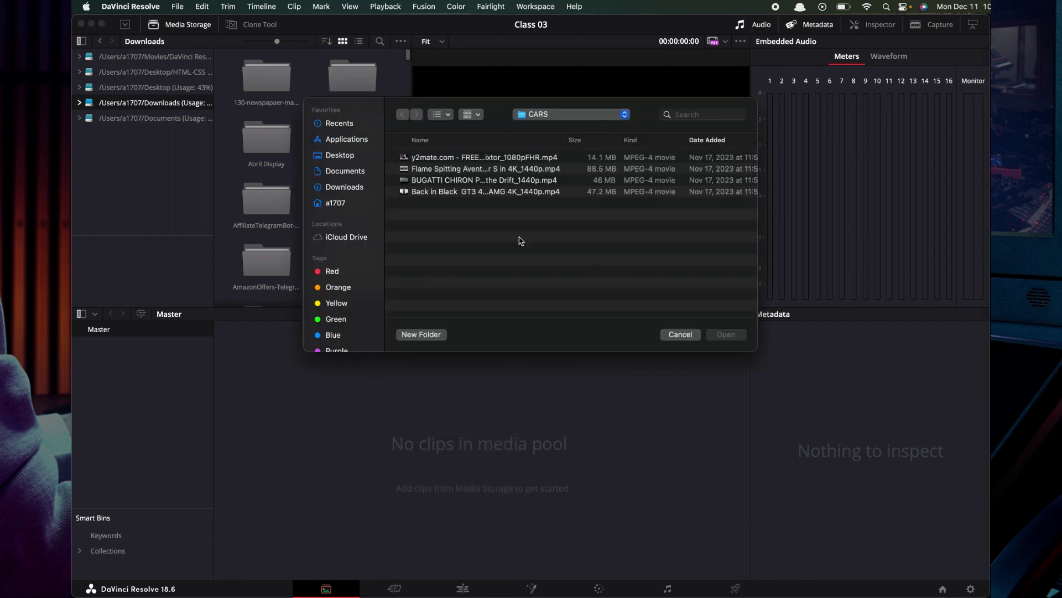
drag(498, 193, 490, 156)
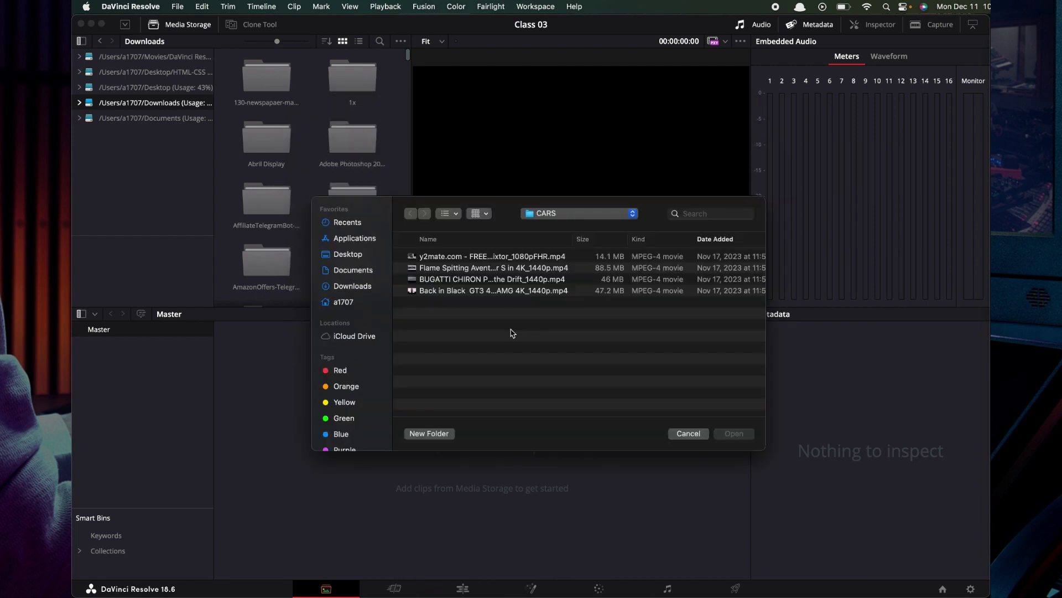
drag(512, 332, 504, 227)
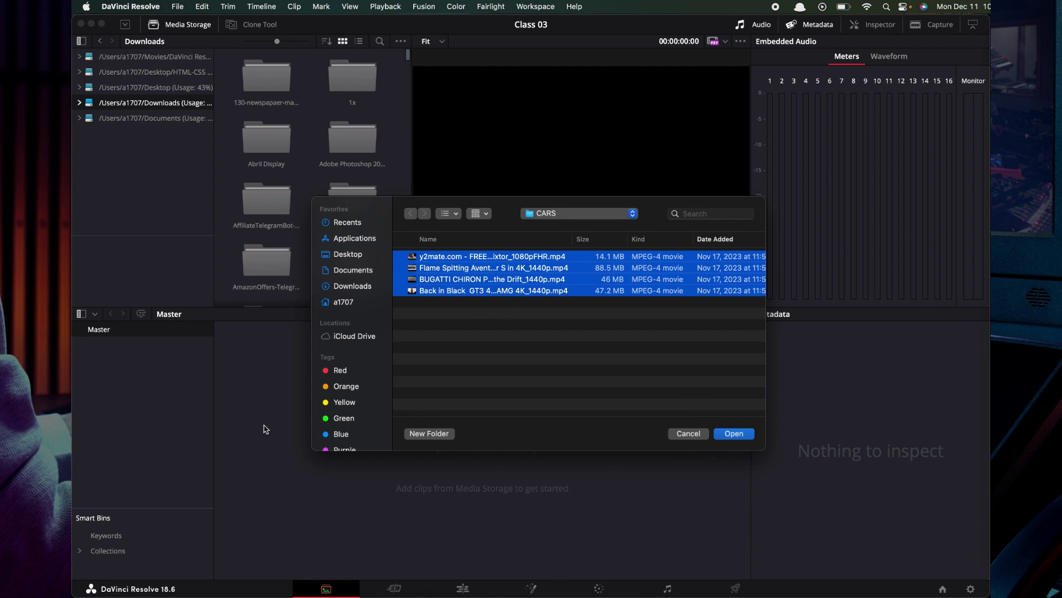
click(732, 433)
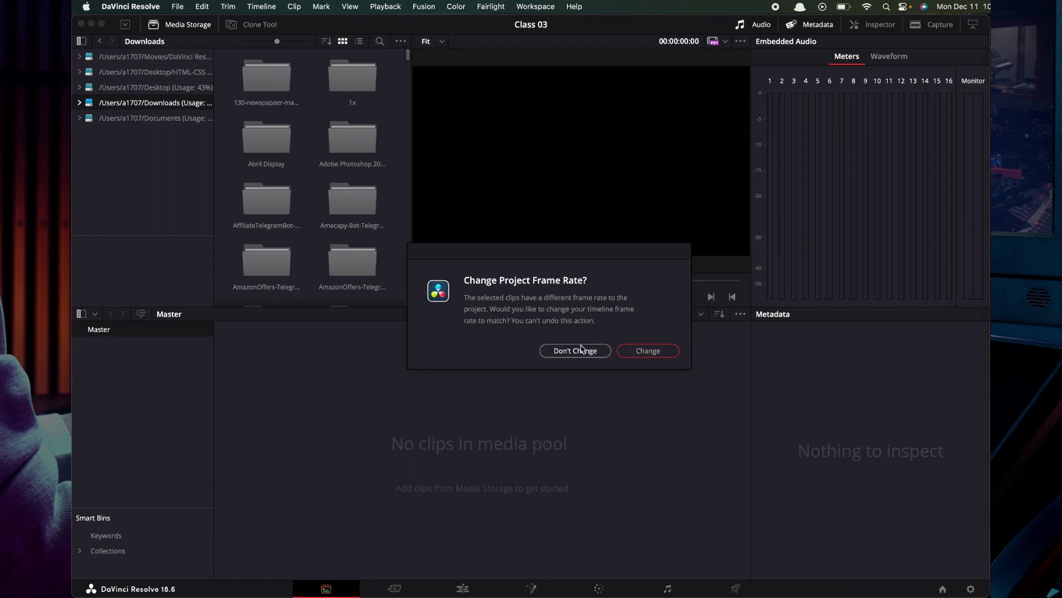
click(644, 350)
drag(523, 417, 221, 332)
key(Delete)
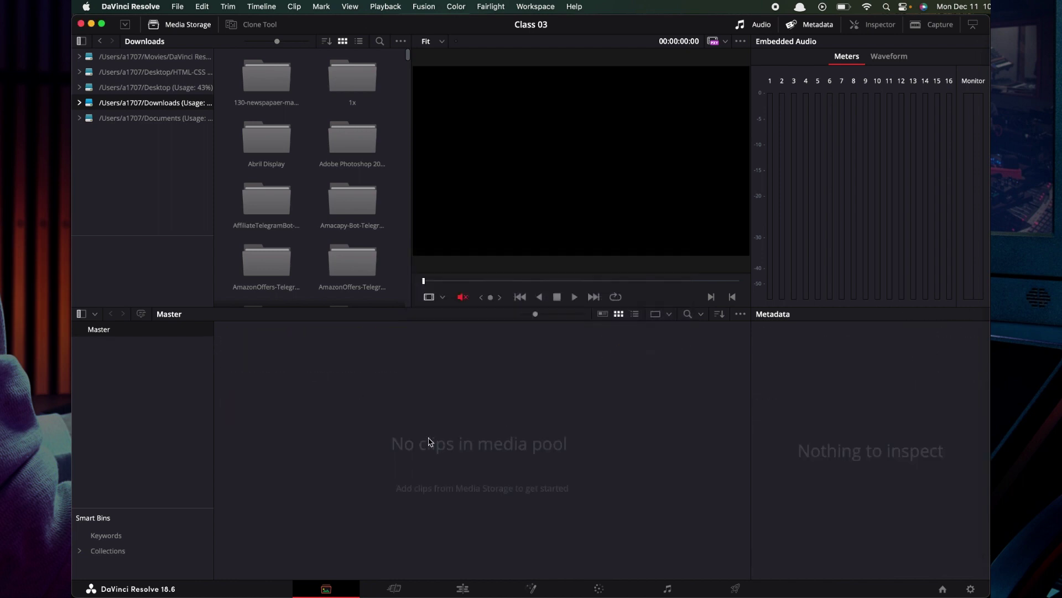
- Import the Color Correction folder's clips from Finder's Davinci Resolve Practice Files into the media pool, matching the frame rate, and undo the import
mouse_move(987, 72)
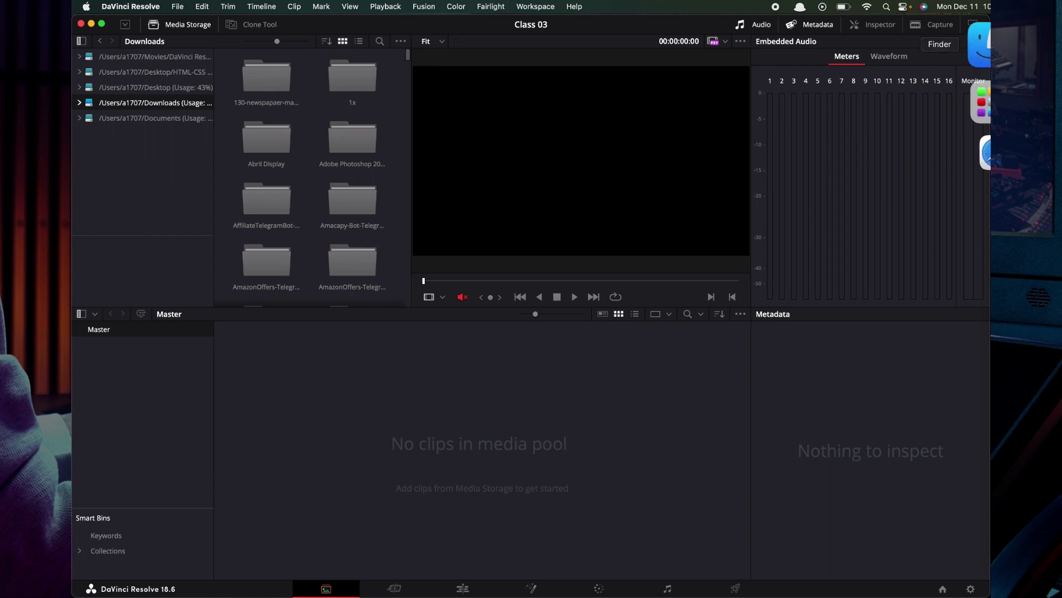
click(980, 52)
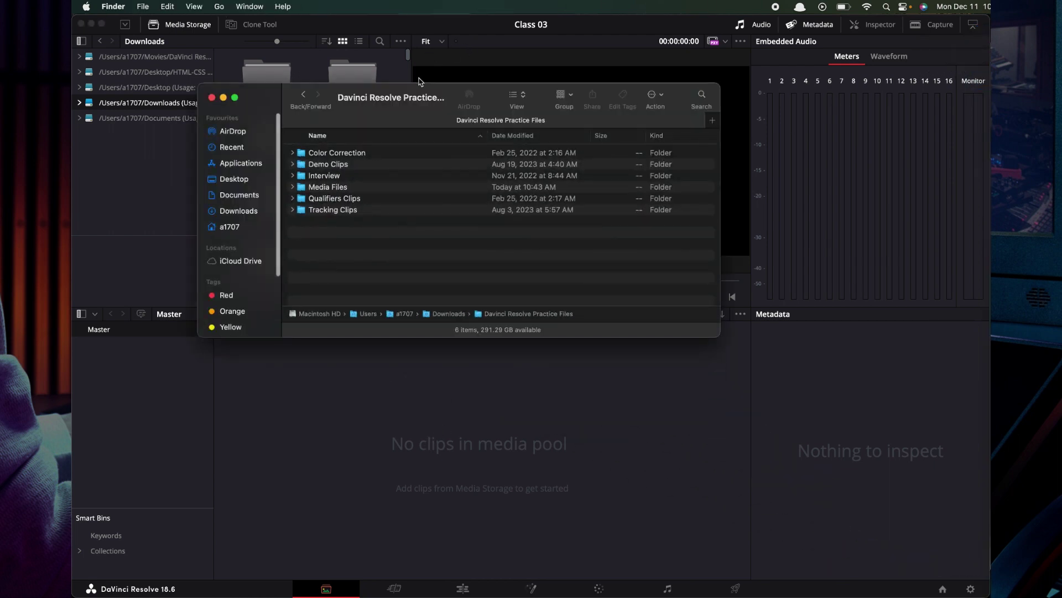
drag(409, 93, 608, 151)
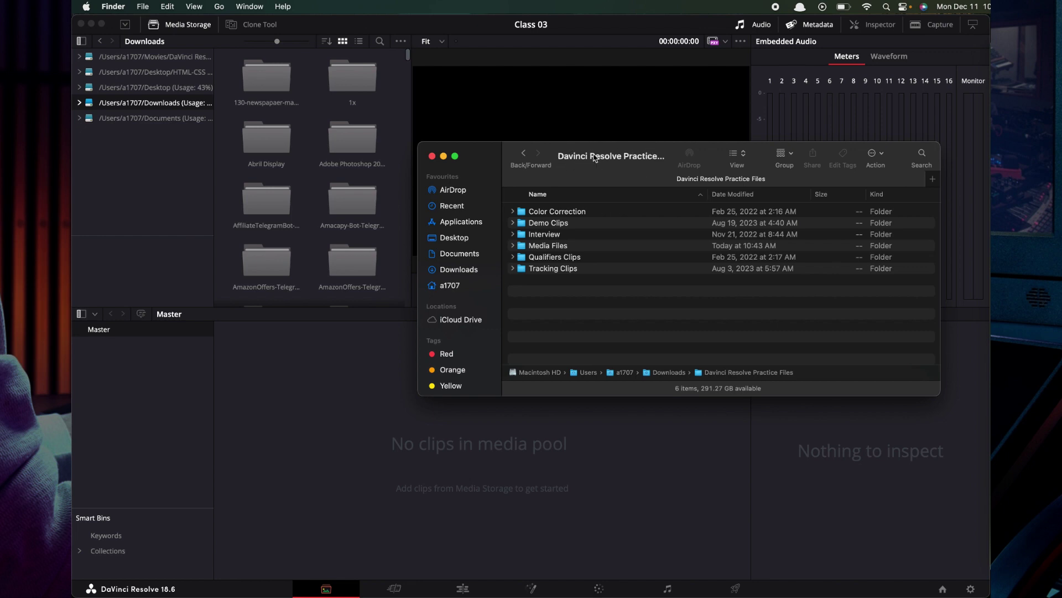
drag(570, 290, 545, 211)
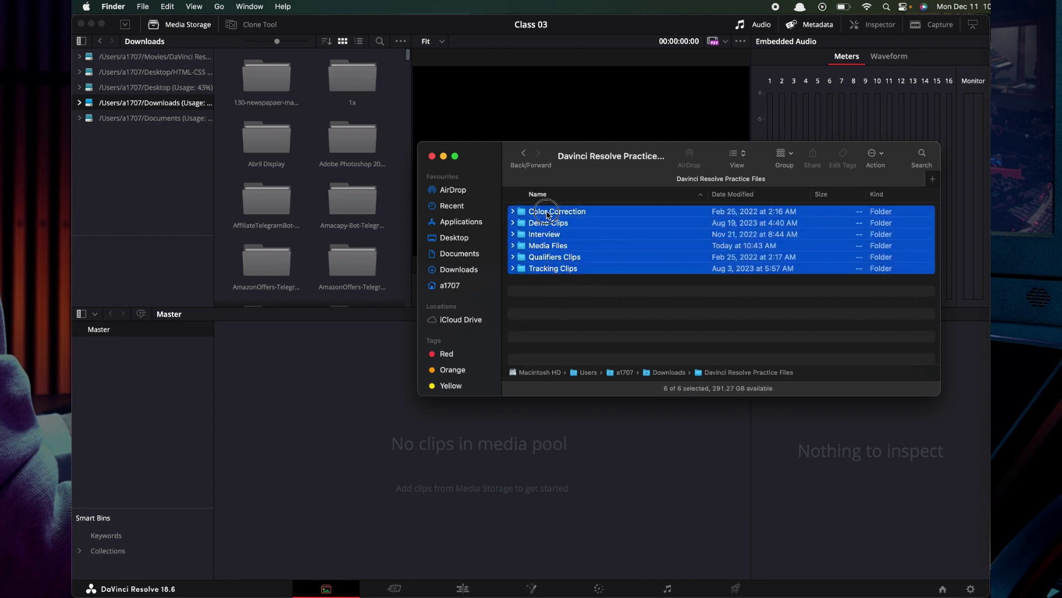
click(602, 282)
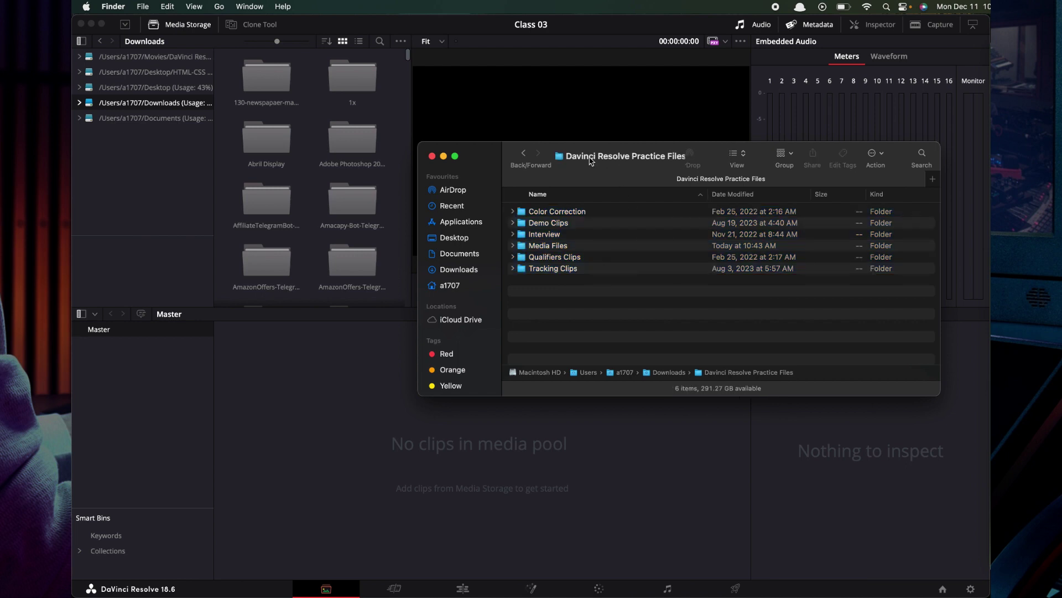
drag(565, 217, 365, 446)
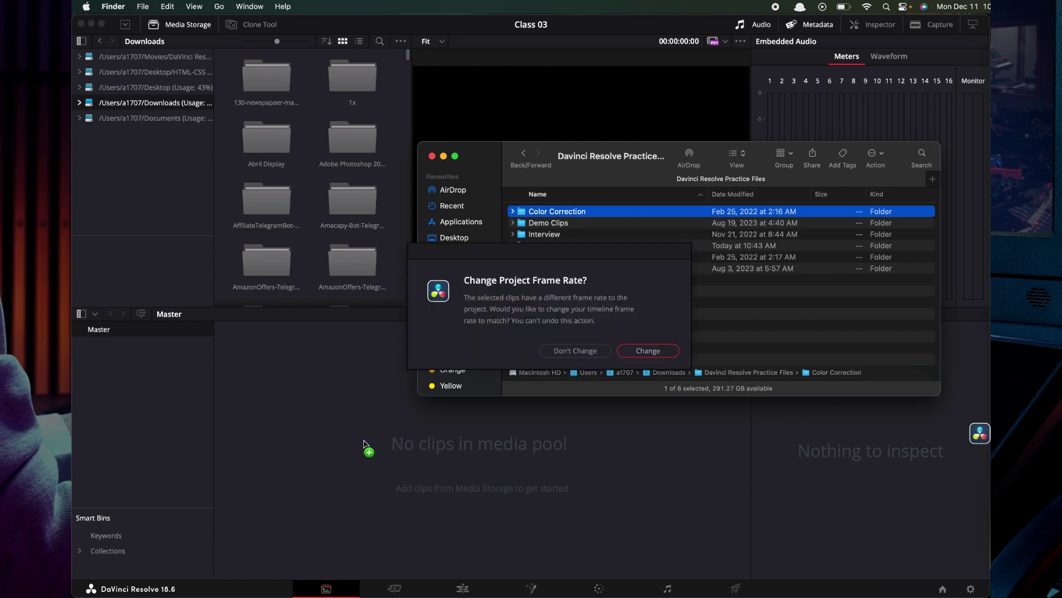
click(624, 351)
click(708, 441)
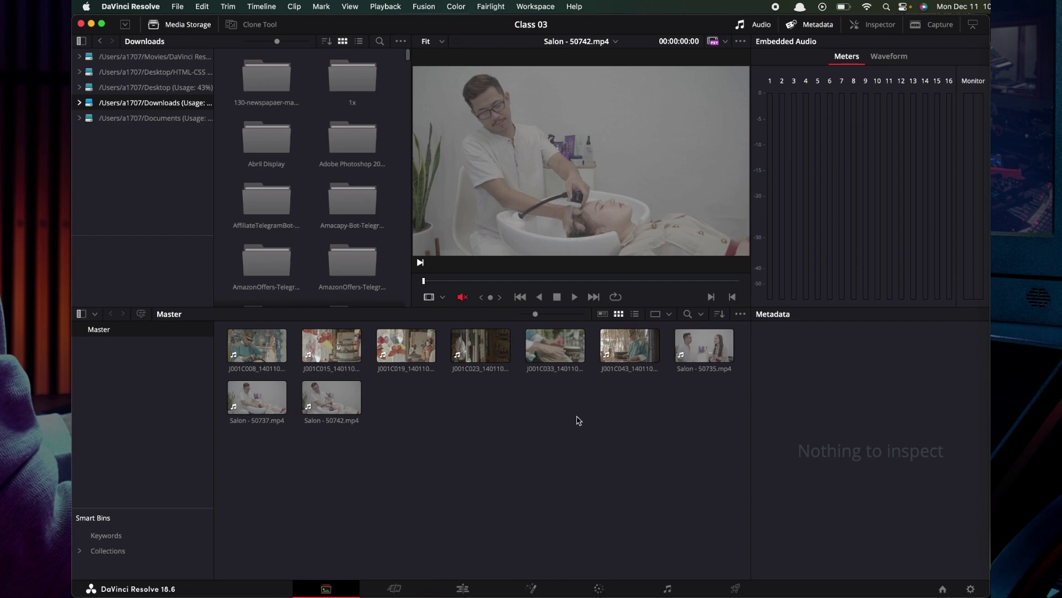
drag(709, 435, 354, 446)
key(super+z)
- Import the clips of all six practice folders from Finder straight into the Master bin, matching the frame rate, and undo the import
click(980, 56)
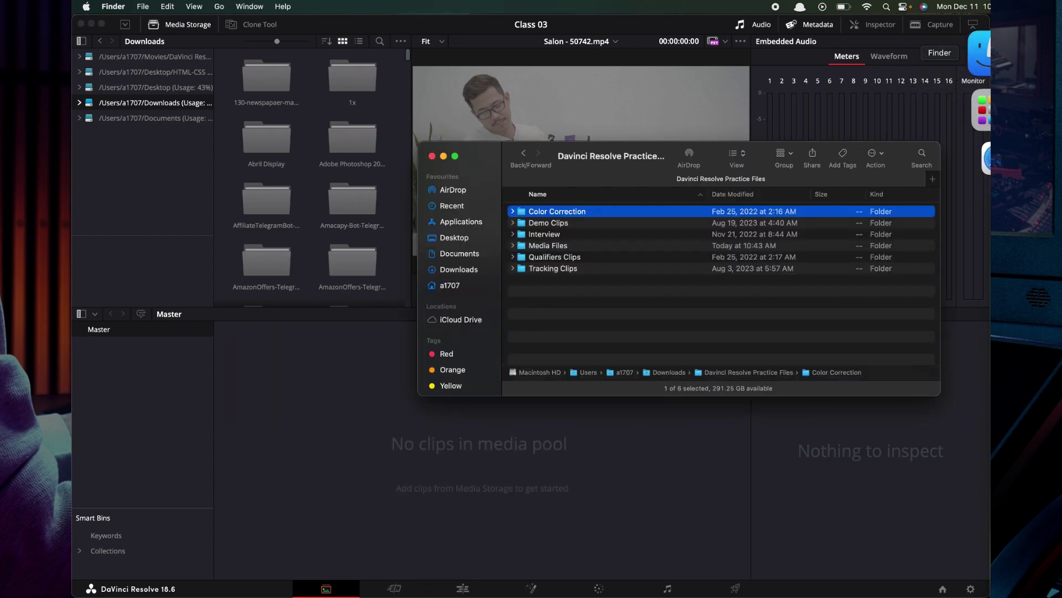
drag(620, 157, 686, 157)
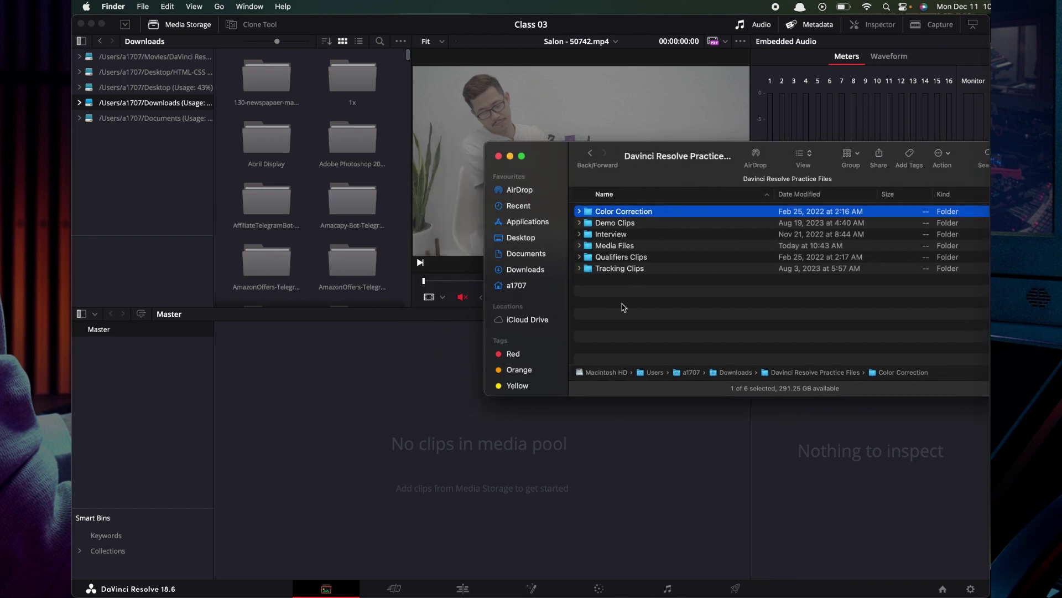
drag(624, 308, 351, 415)
click(630, 352)
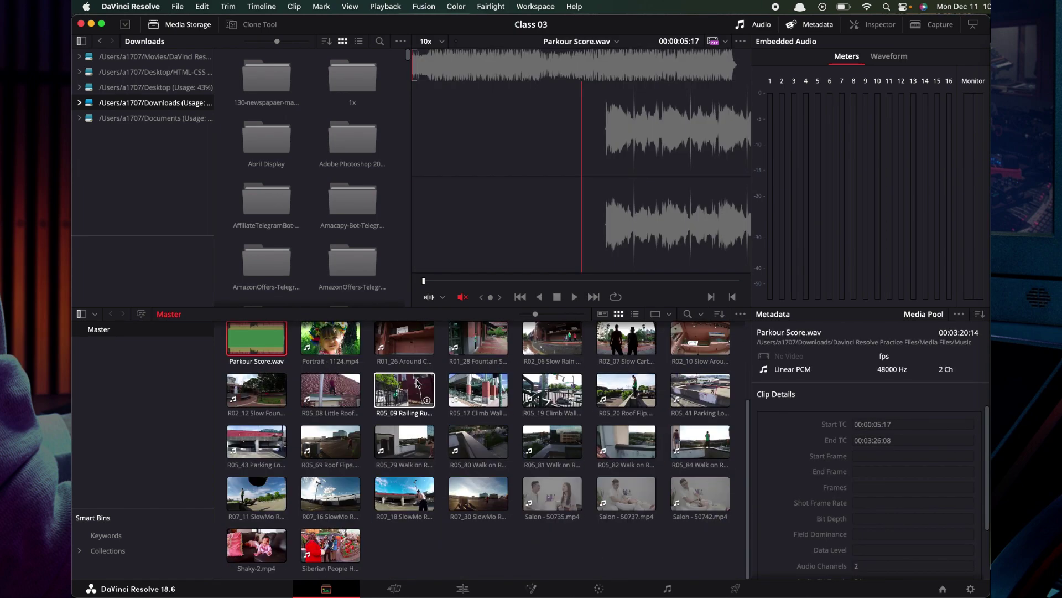
key(super+z)
- Import all six practice folders from Finder into the bin list as separate bins, changing the project frame rate to match
mouse_move(982, 75)
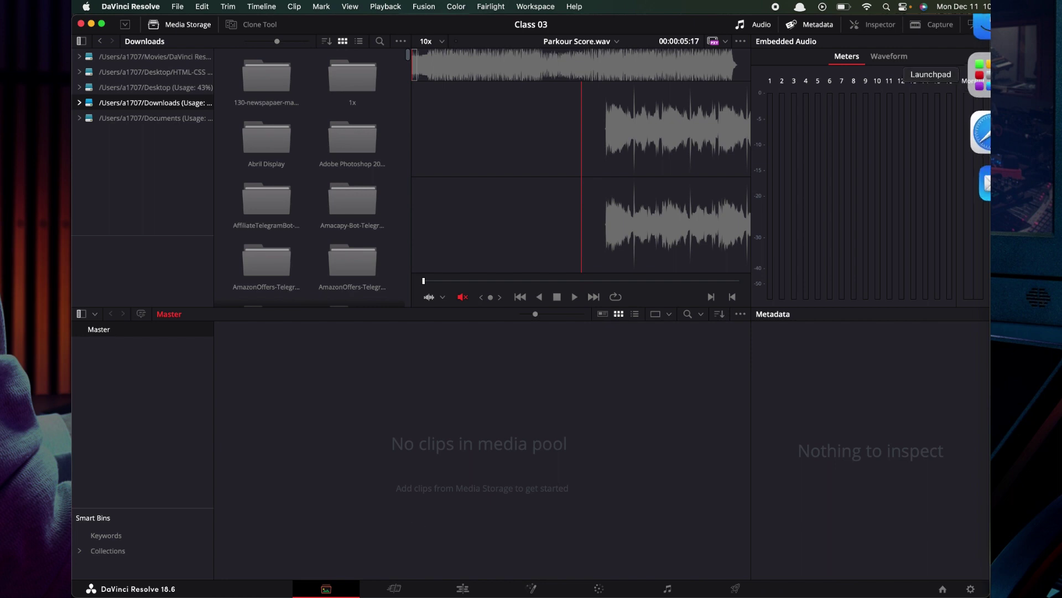
click(982, 28)
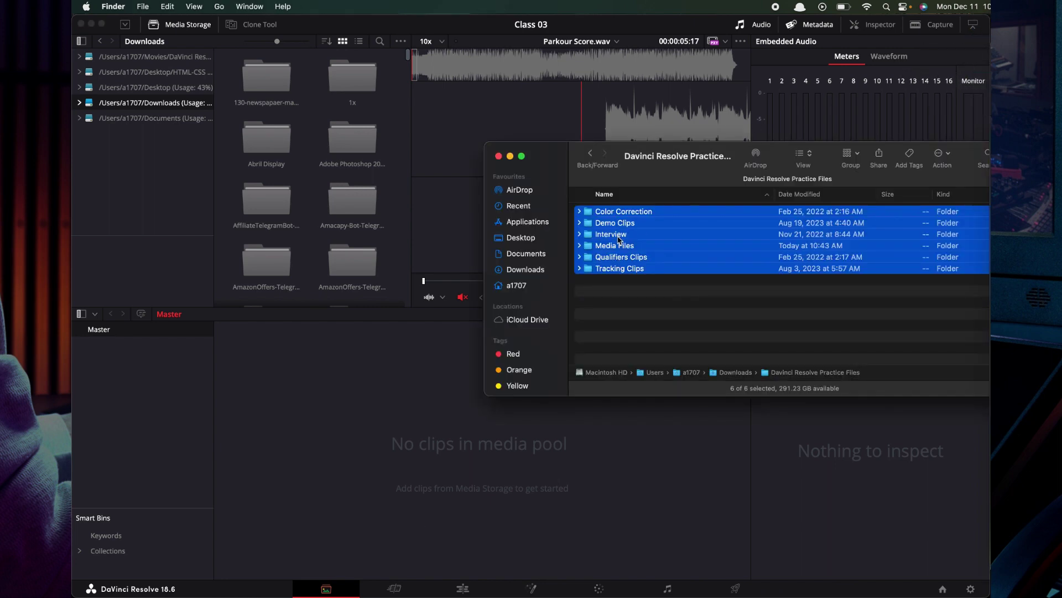
drag(609, 236, 134, 376)
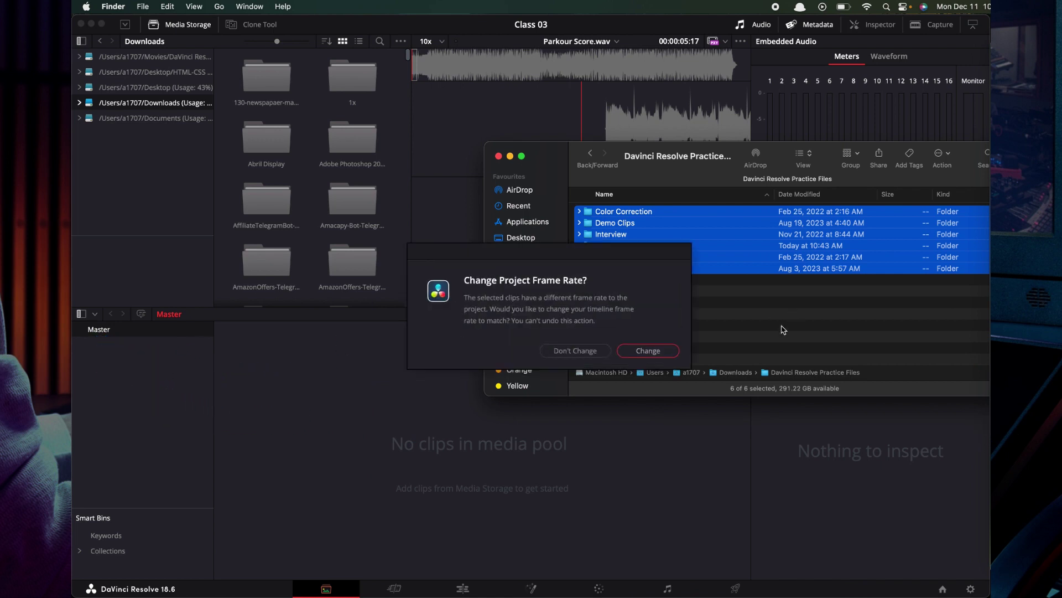
click(639, 351)
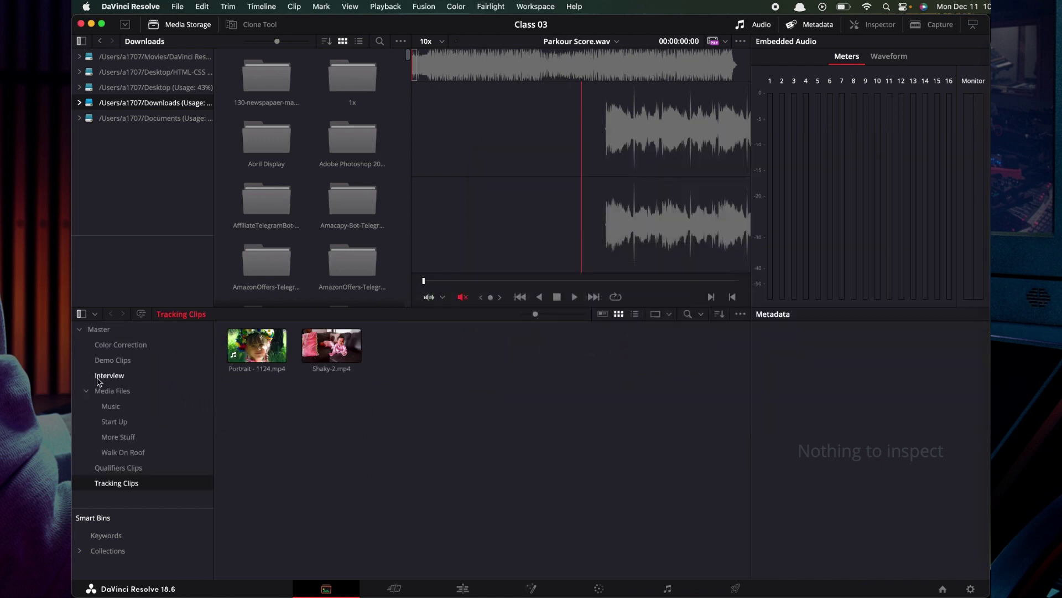
- Examine the imported bins under Master and the sub-bins of Media Files, and compare them with the source folders in Finder
click(79, 330)
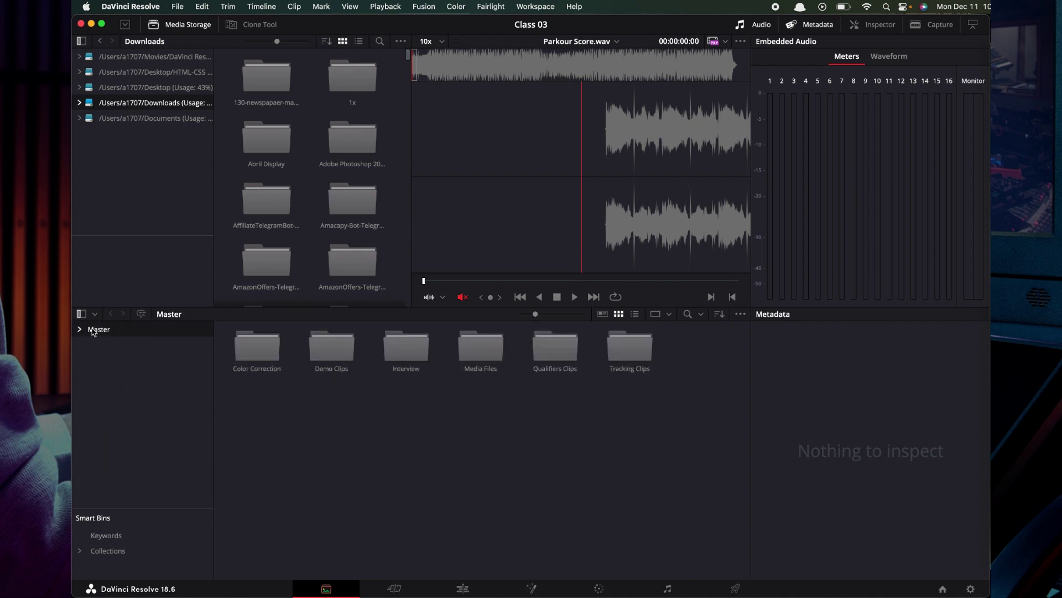
click(79, 329)
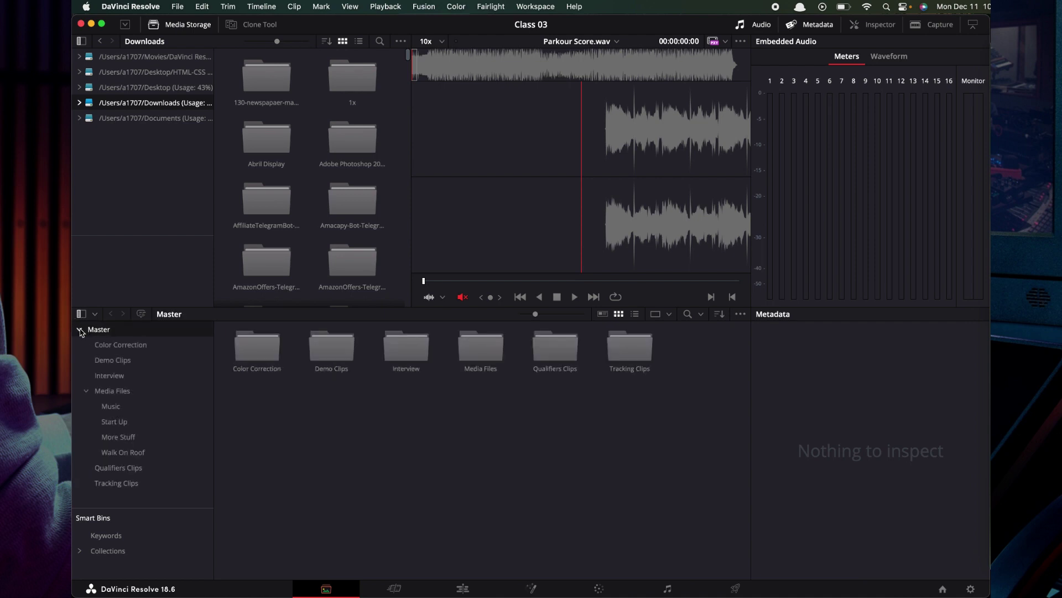
click(87, 391)
click(86, 392)
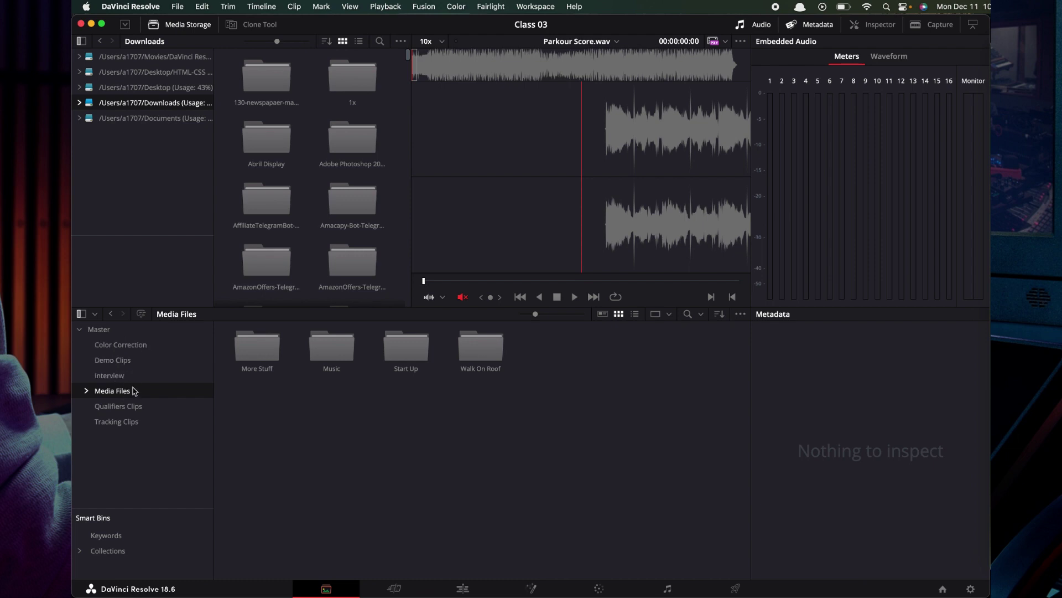
drag(120, 441, 119, 333)
click(92, 392)
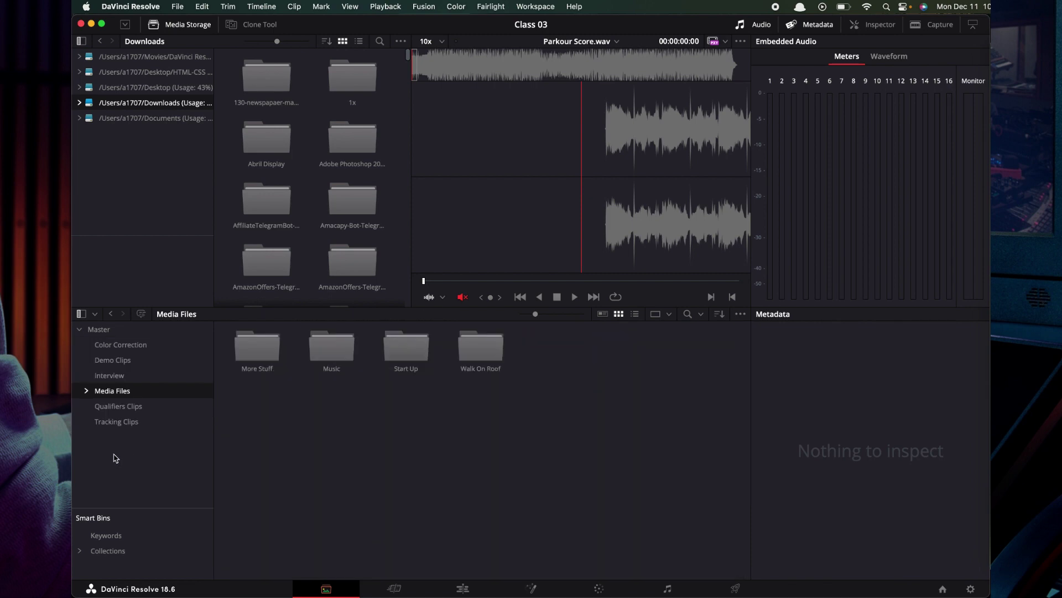
click(87, 391)
click(110, 407)
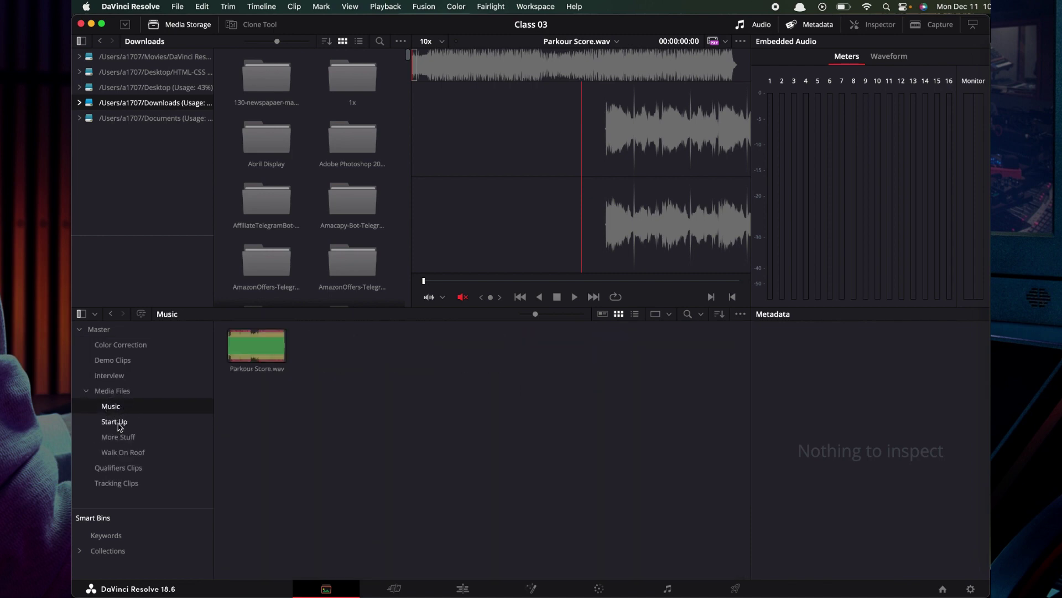
click(86, 392)
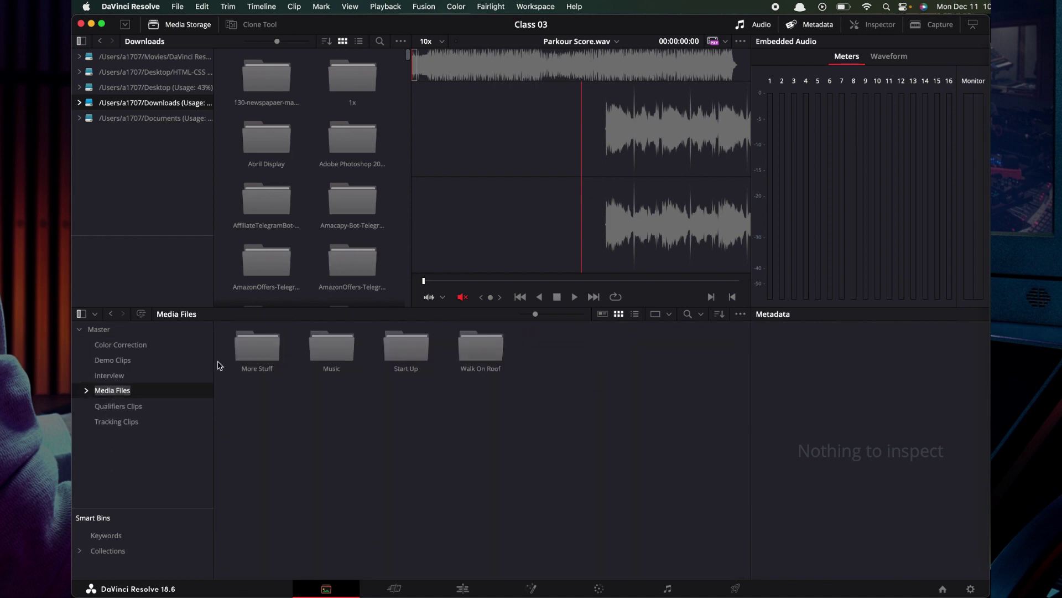
drag(220, 365, 515, 363)
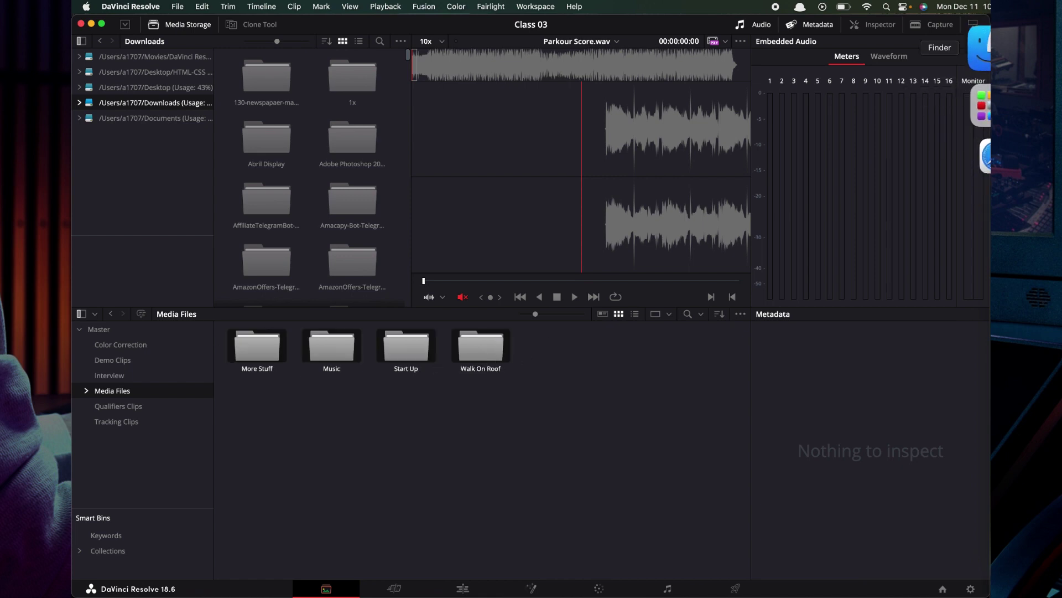
click(980, 50)
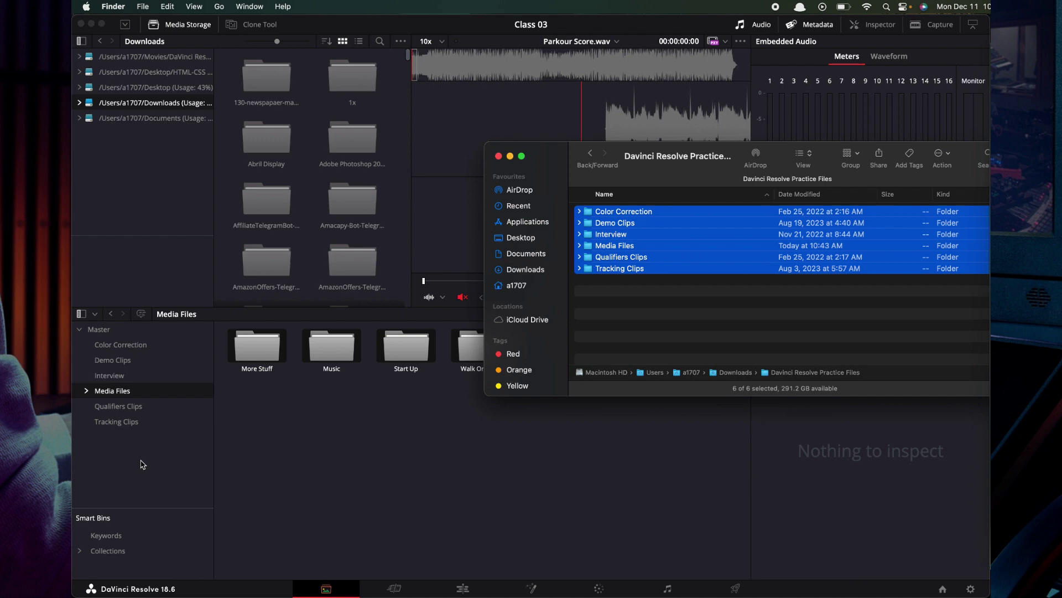
click(510, 156)
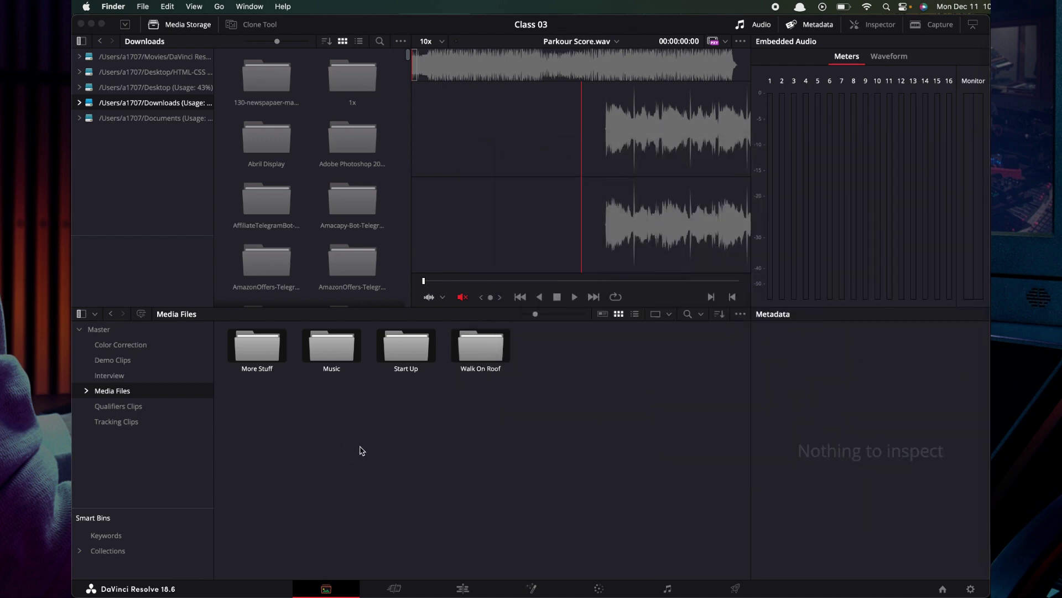
- Delete the More Stuff, Music, Start Up and Walk On Roof bins from the Media Files bin
click(387, 431)
drag(543, 423, 223, 344)
click(231, 373)
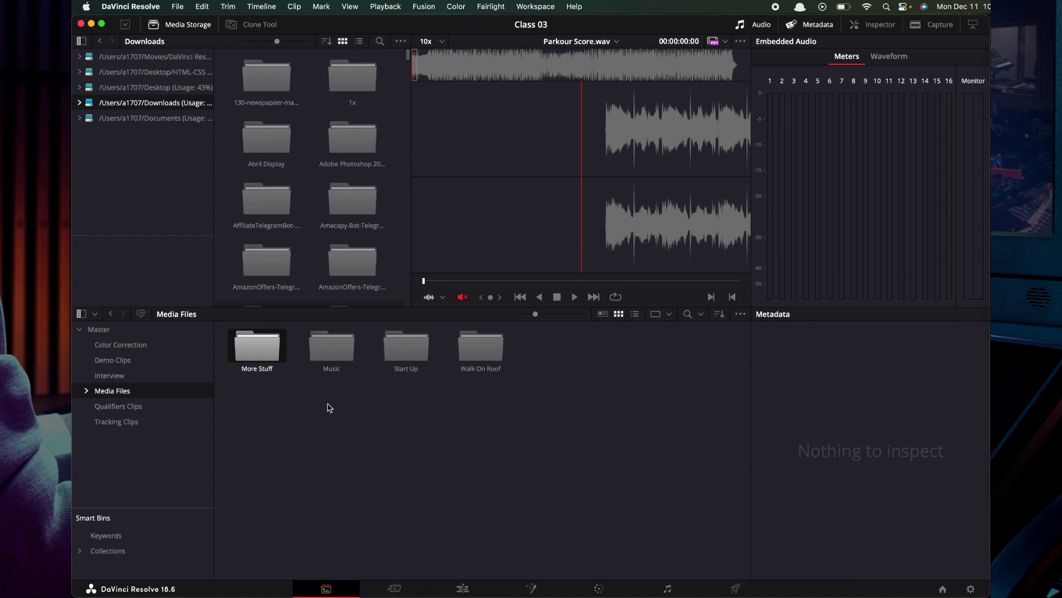
drag(519, 382, 211, 352)
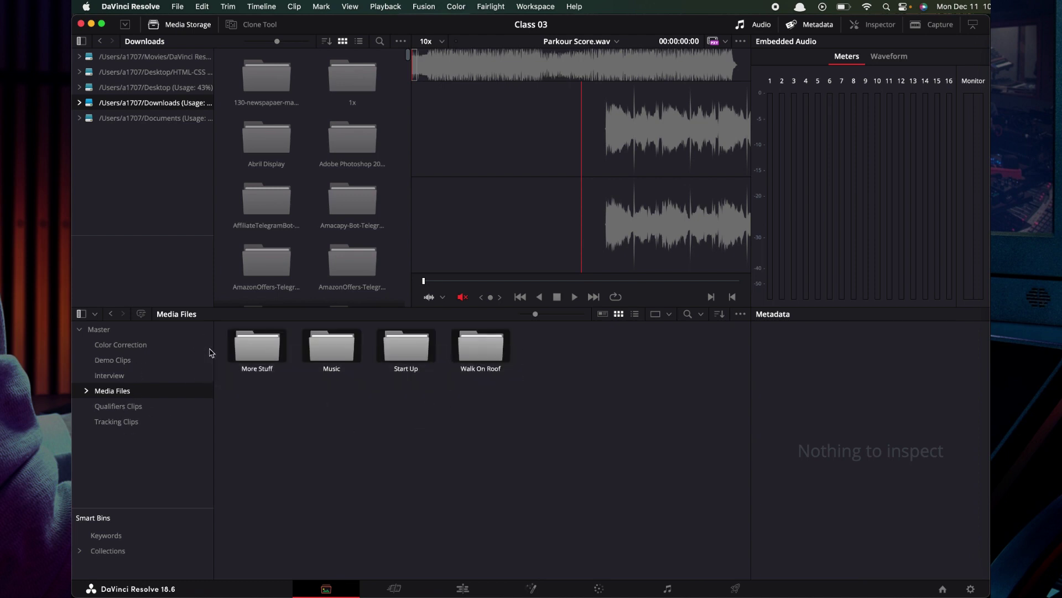
key(Delete)
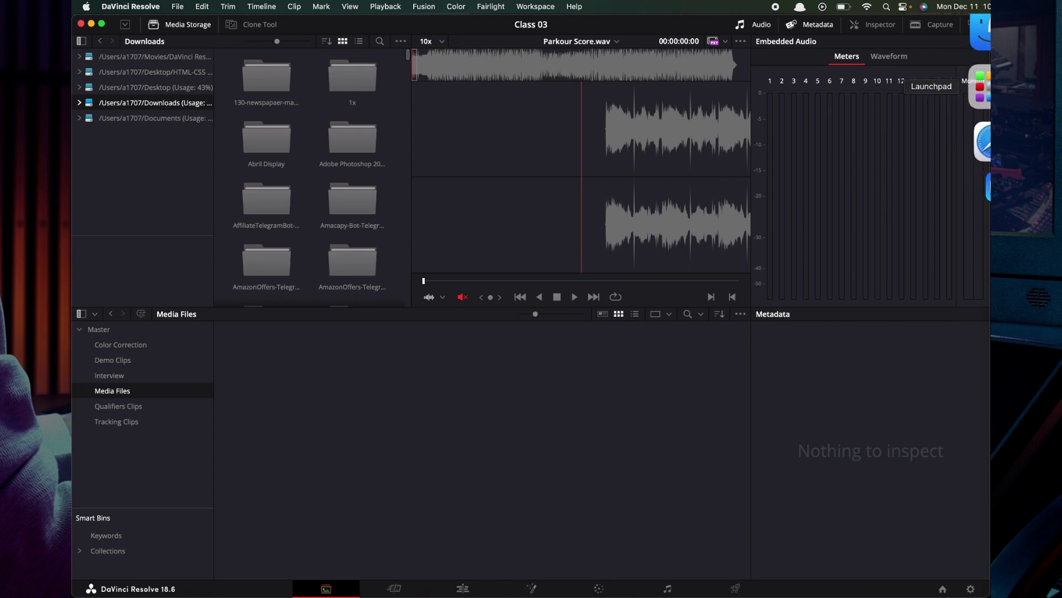
- Compare the practice folders in Finder with the bins under Master, and view the clips of all bins together
click(980, 61)
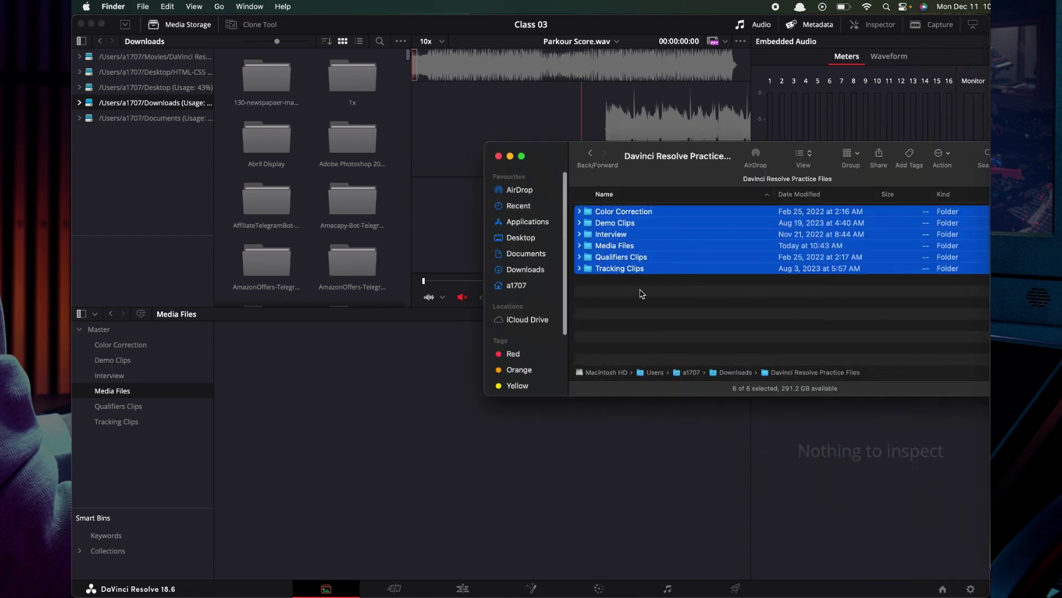
click(318, 454)
click(81, 329)
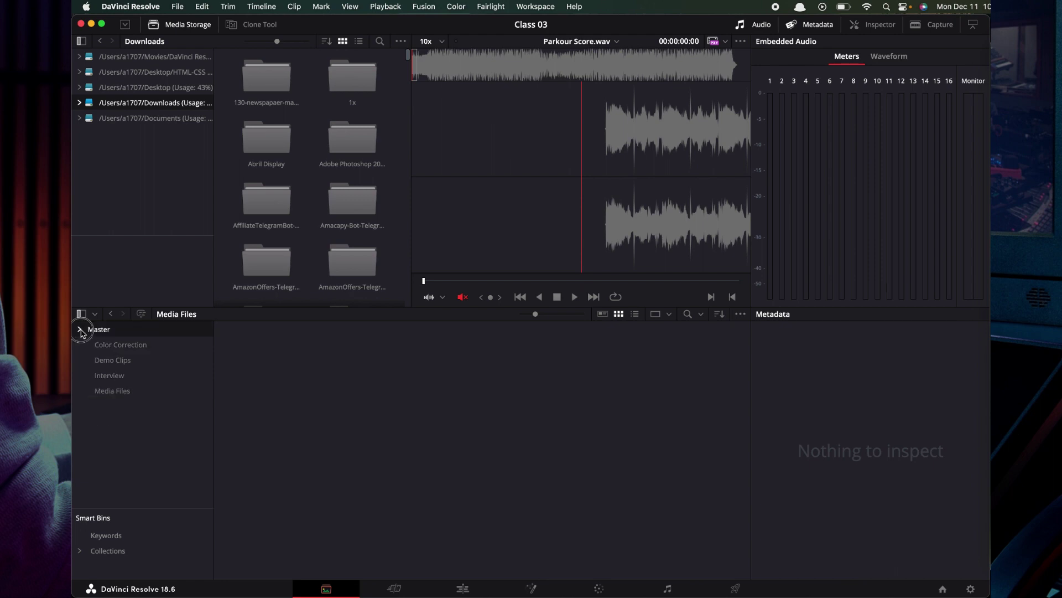
click(81, 330)
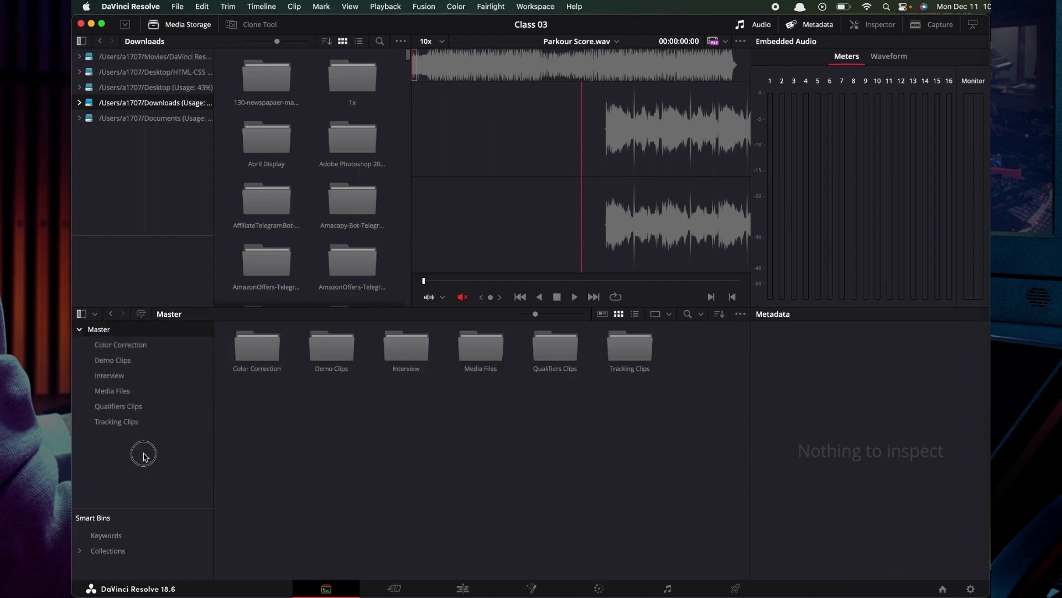
drag(142, 450, 95, 336)
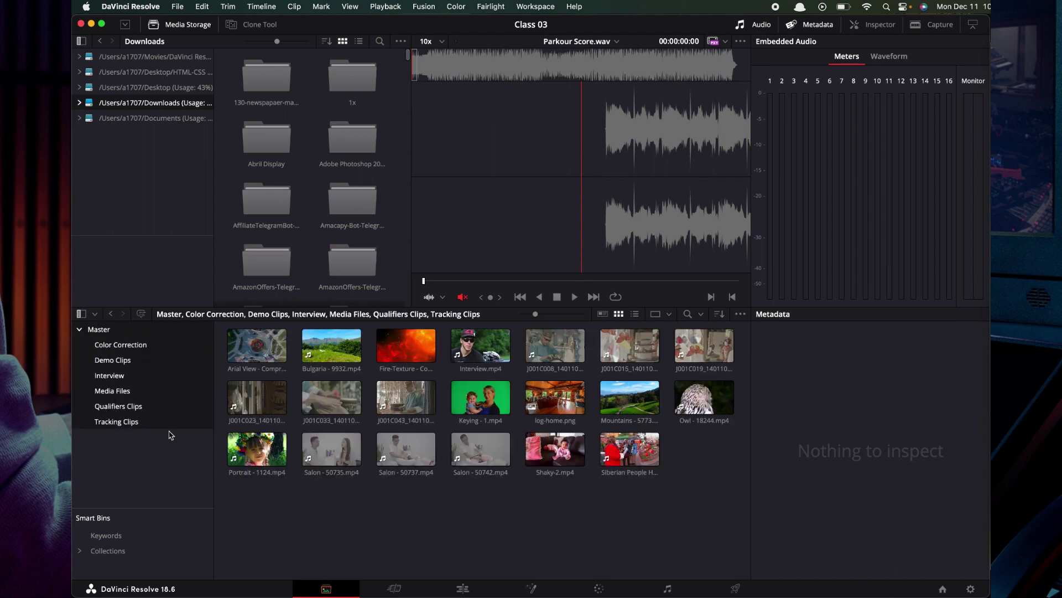
click(156, 457)
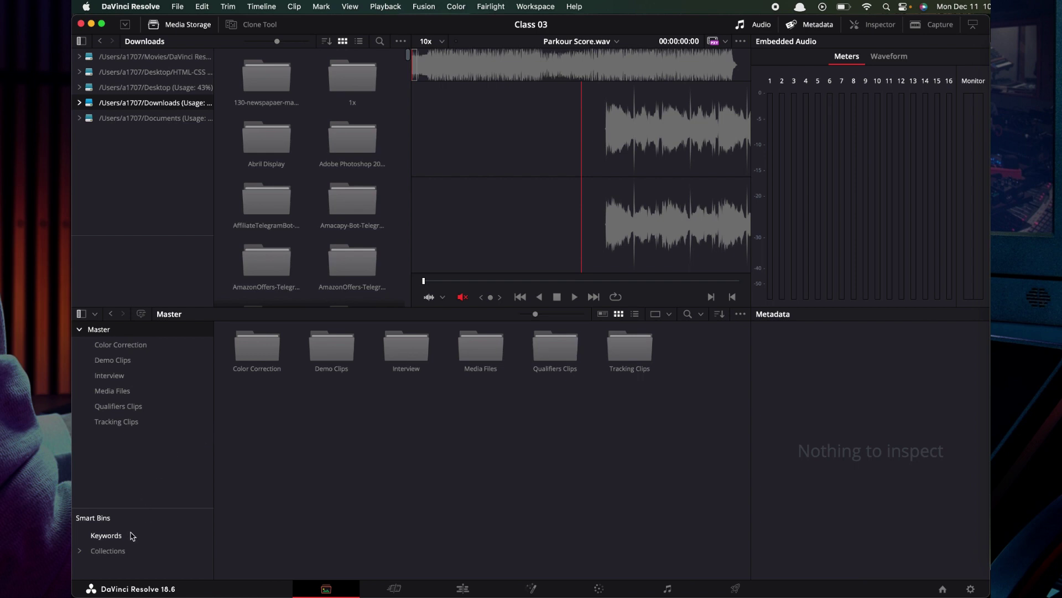
- Compare the contents of the Collections smart bin with those of the Master bin
click(115, 552)
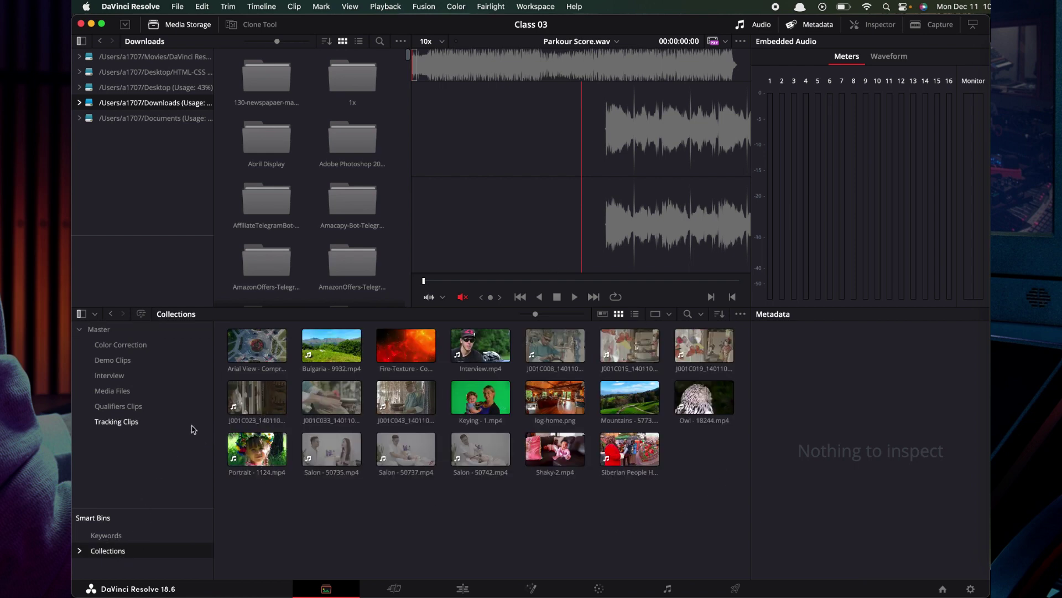
click(99, 329)
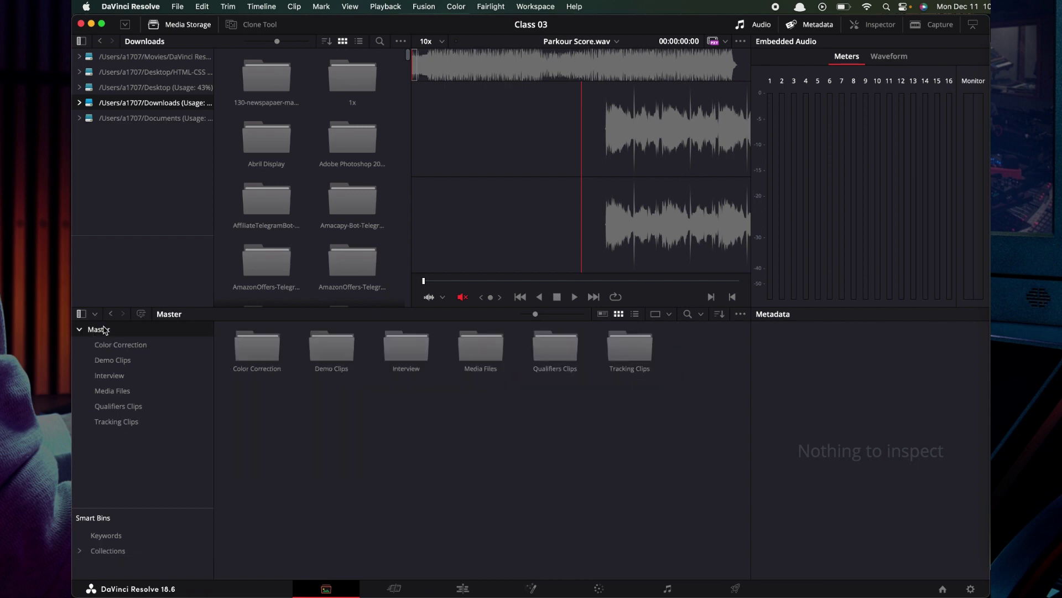
click(116, 551)
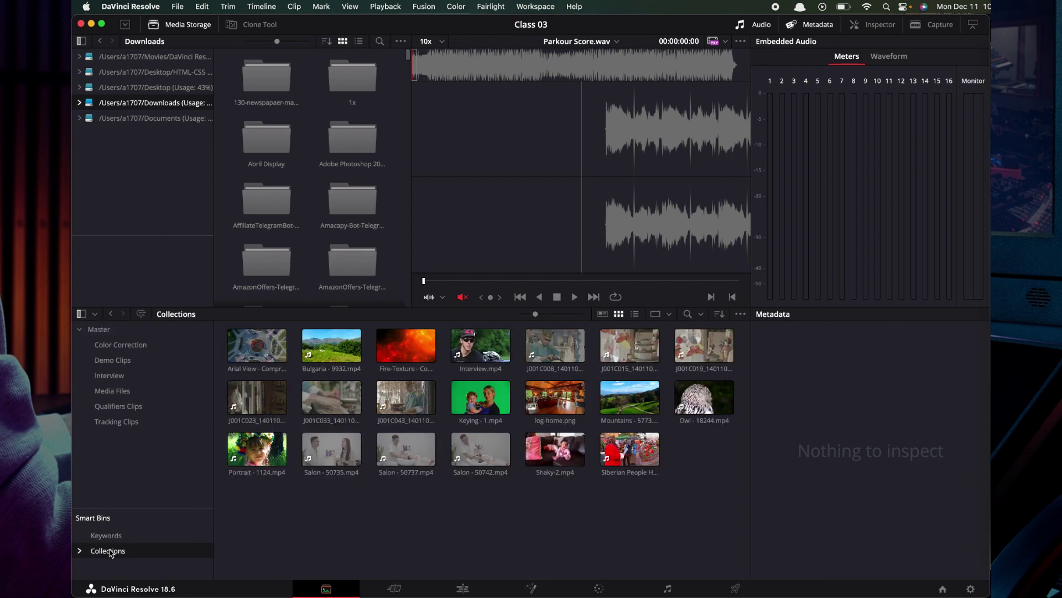
- Examine the Video Clips, Audio Only and Music smart bins inside Collections, and check the Keywords smart bin
click(80, 551)
scroll(110, 548, down, 1)
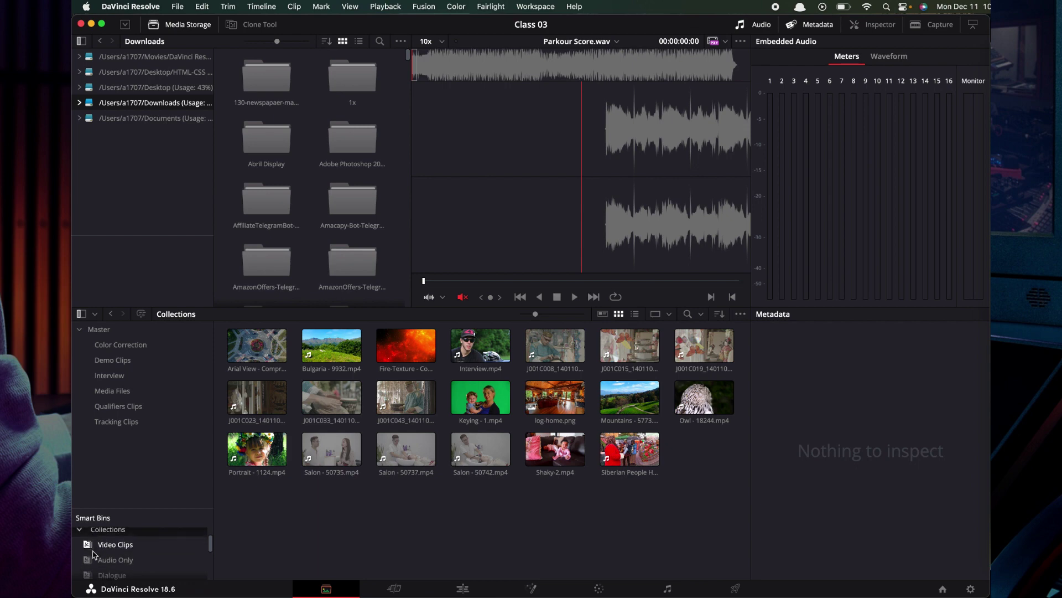
click(123, 544)
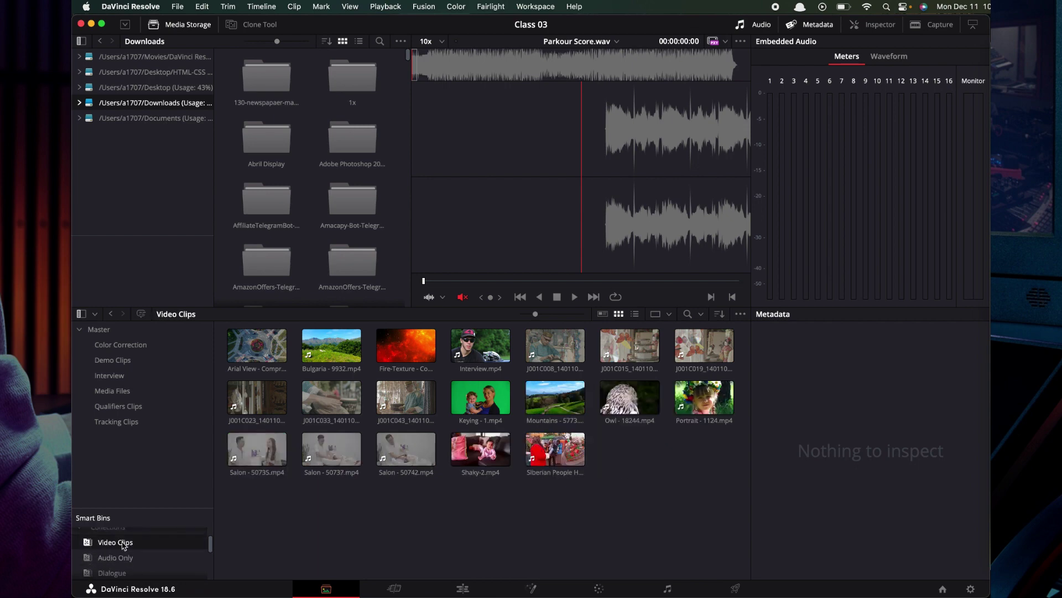
click(120, 558)
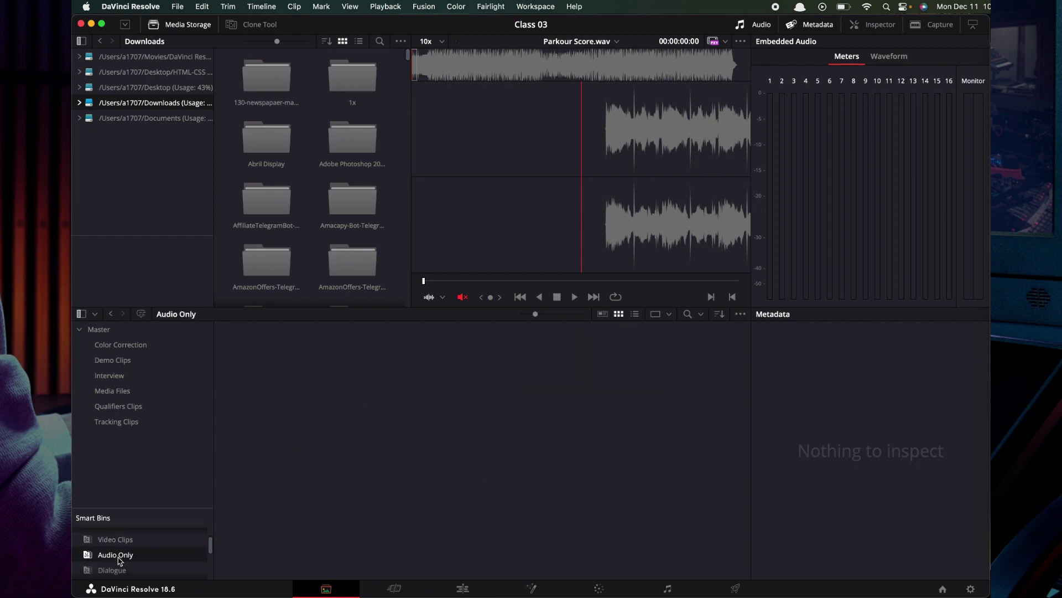
scroll(116, 560, down, 3)
click(108, 561)
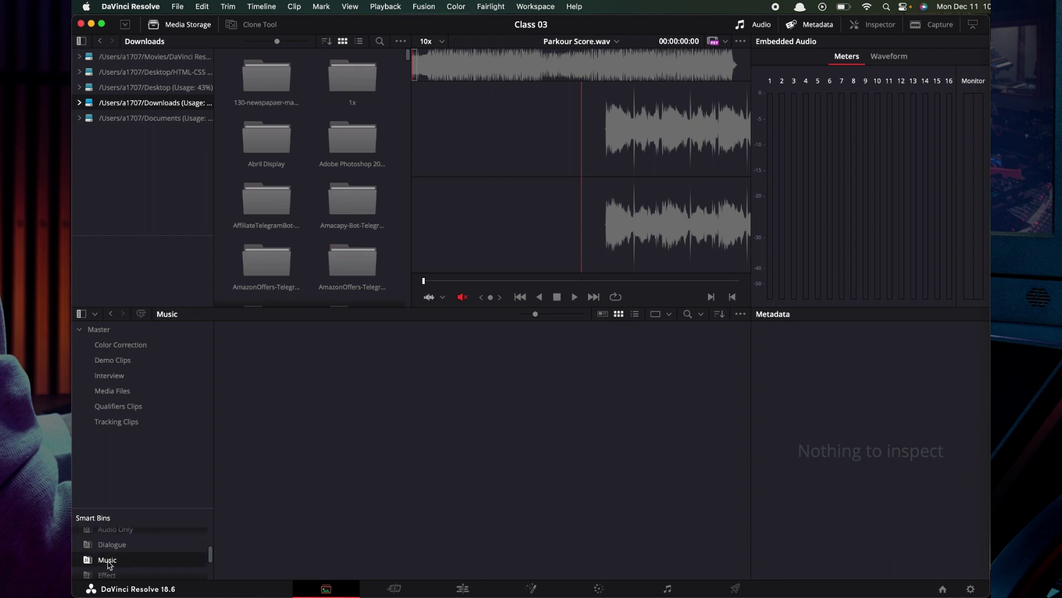
scroll(137, 563, up, 3)
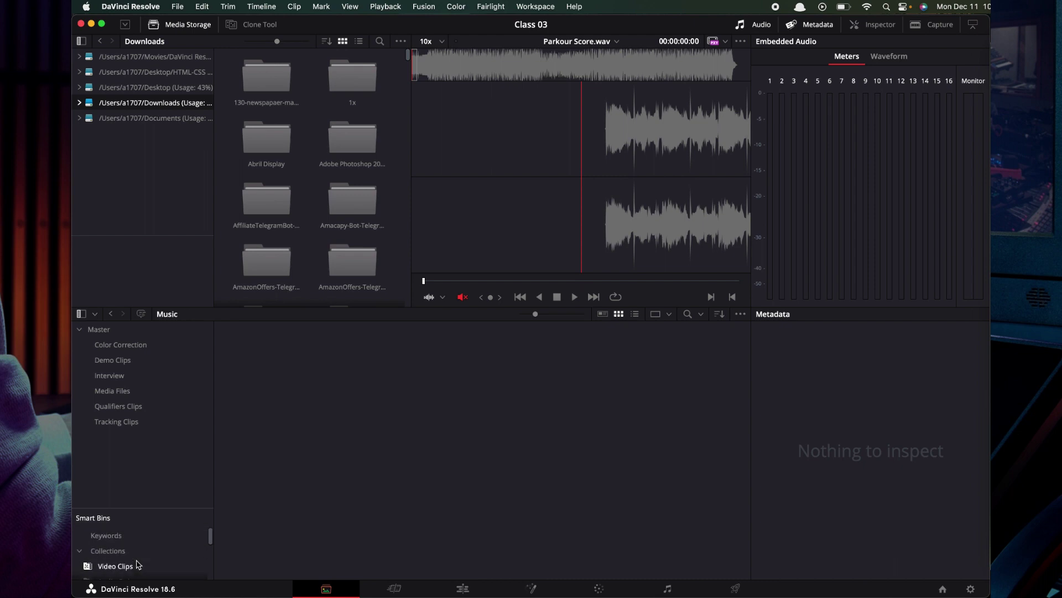
click(107, 552)
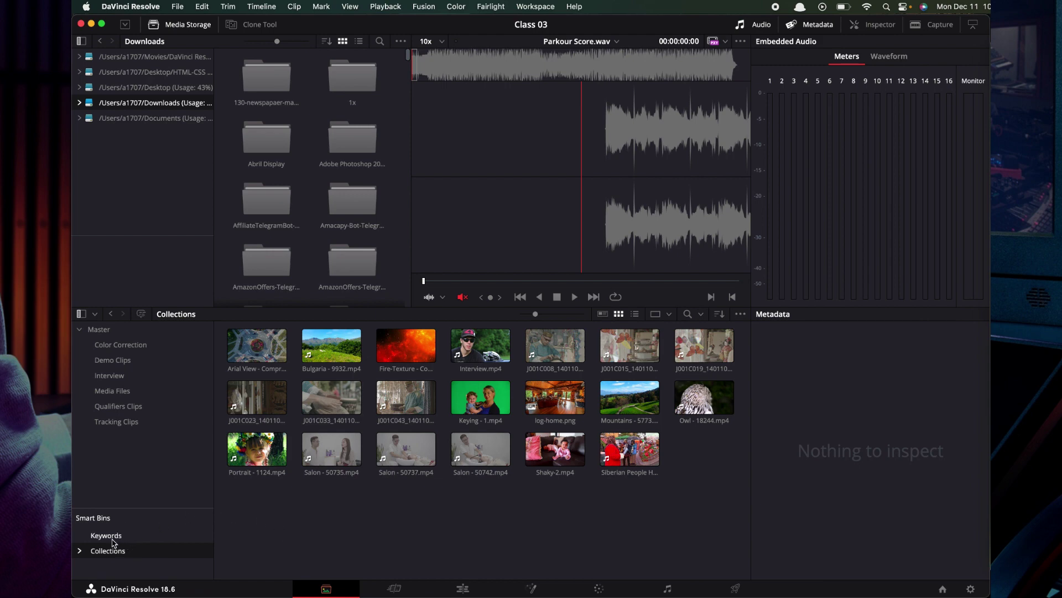
click(112, 539)
click(113, 551)
- Review the automatic smart bin options in the user editing preferences and save the preferences
click(150, 6)
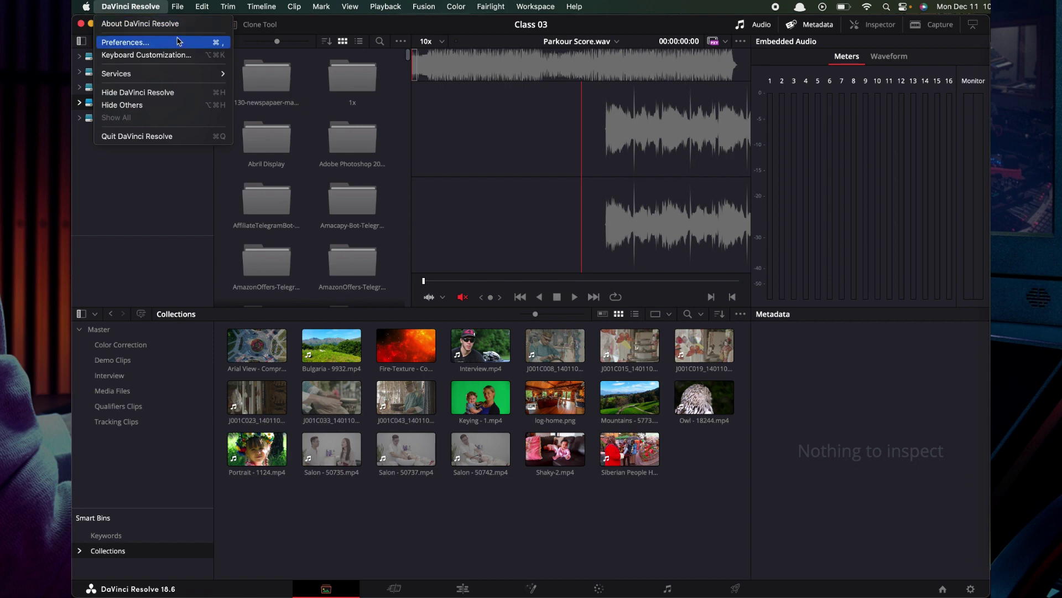
click(156, 42)
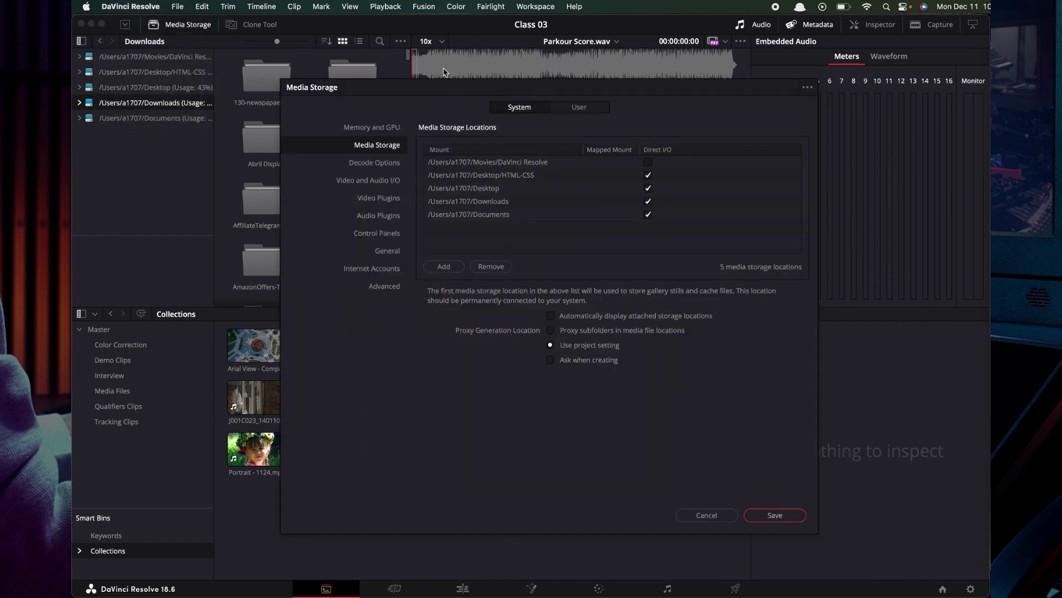
click(592, 103)
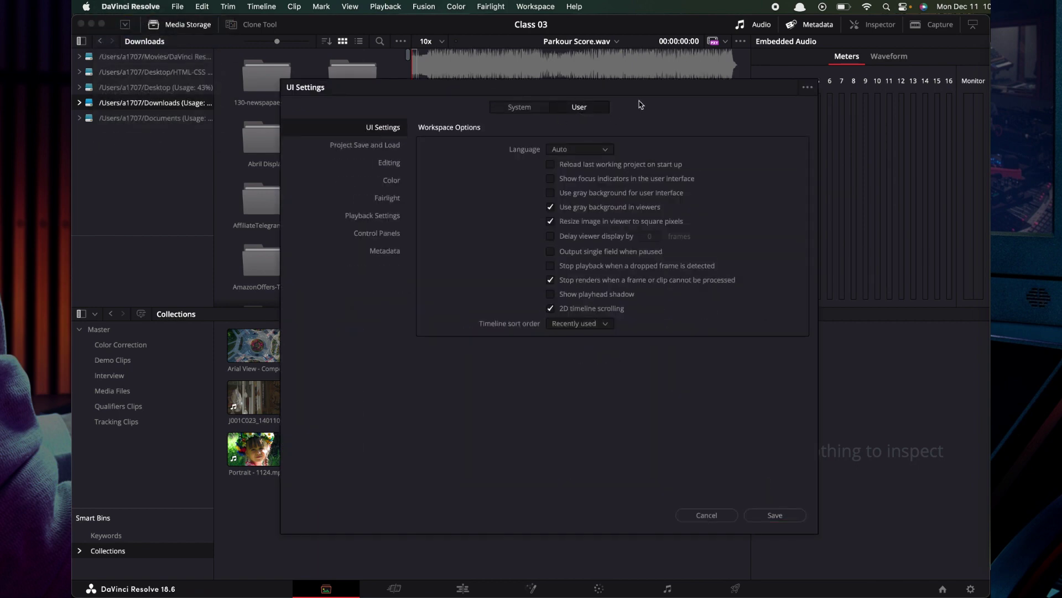
click(390, 162)
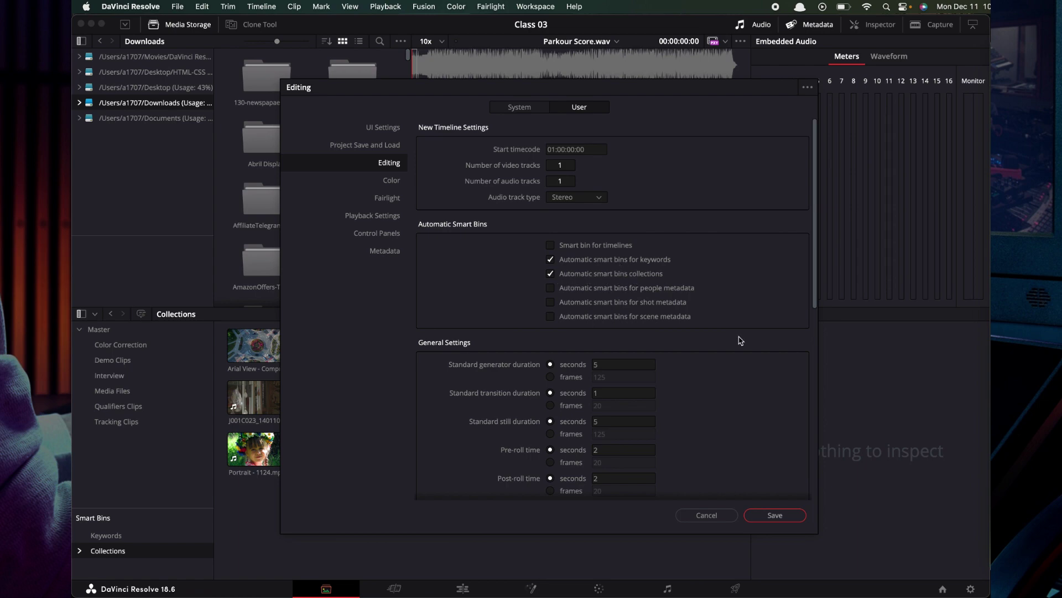
click(775, 516)
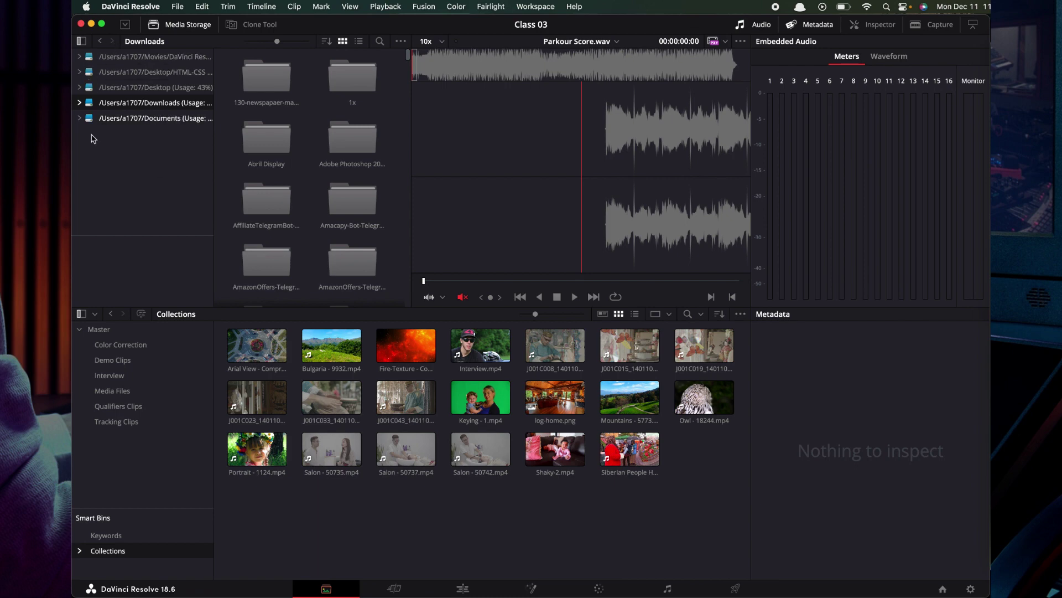
- Hide and show again the location list in media storage and the bin list in the media pool
click(81, 42)
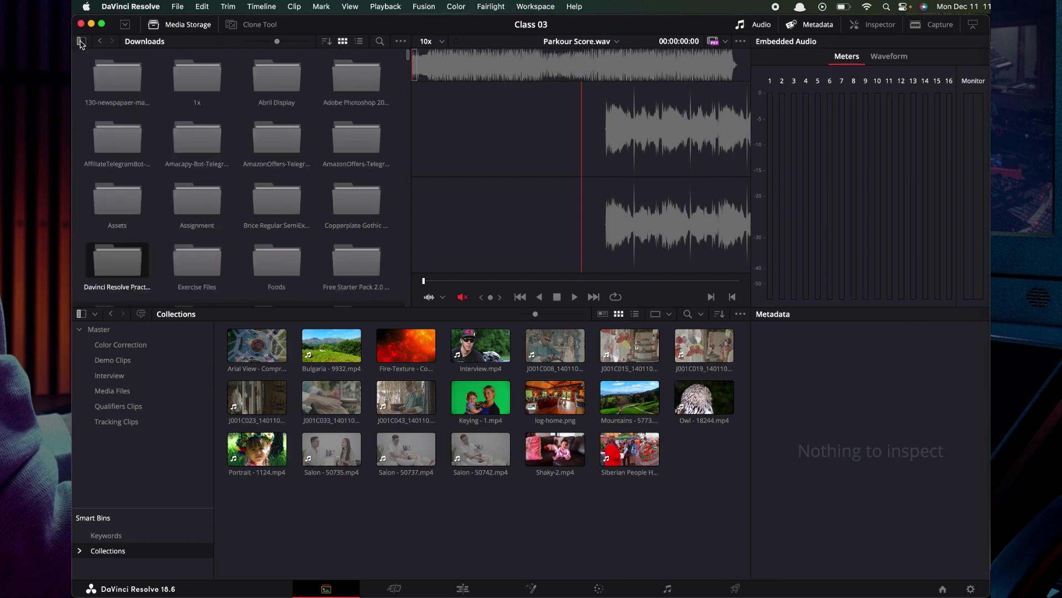
click(81, 42)
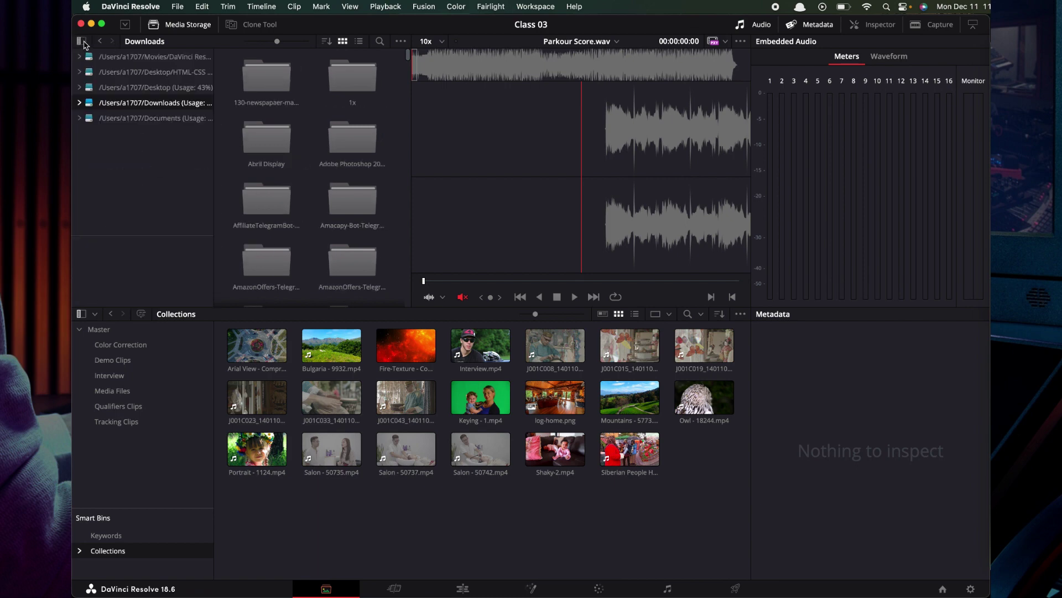
click(82, 42)
click(82, 42)
click(81, 314)
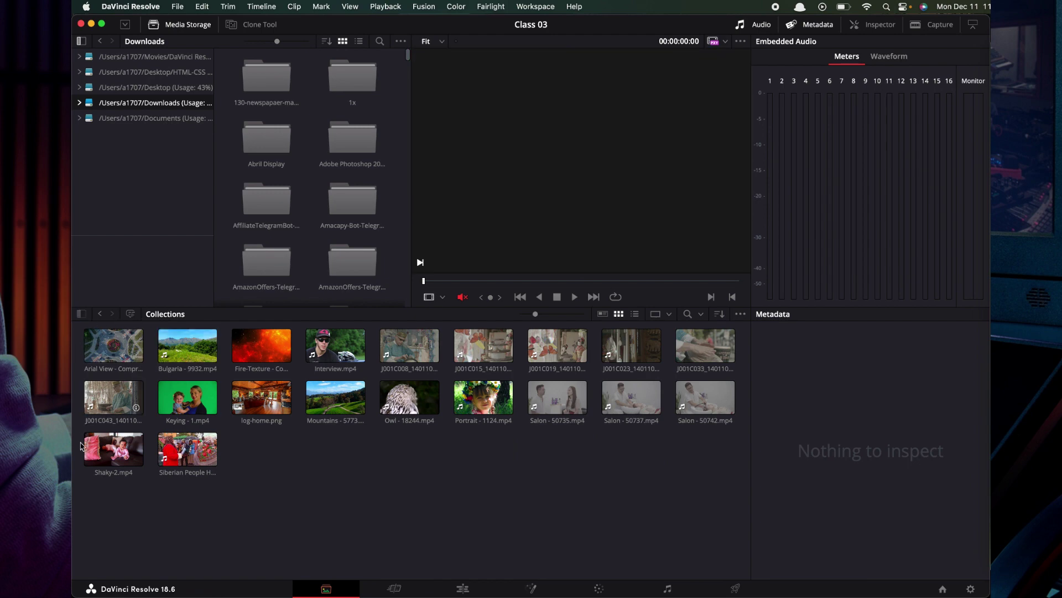
click(82, 314)
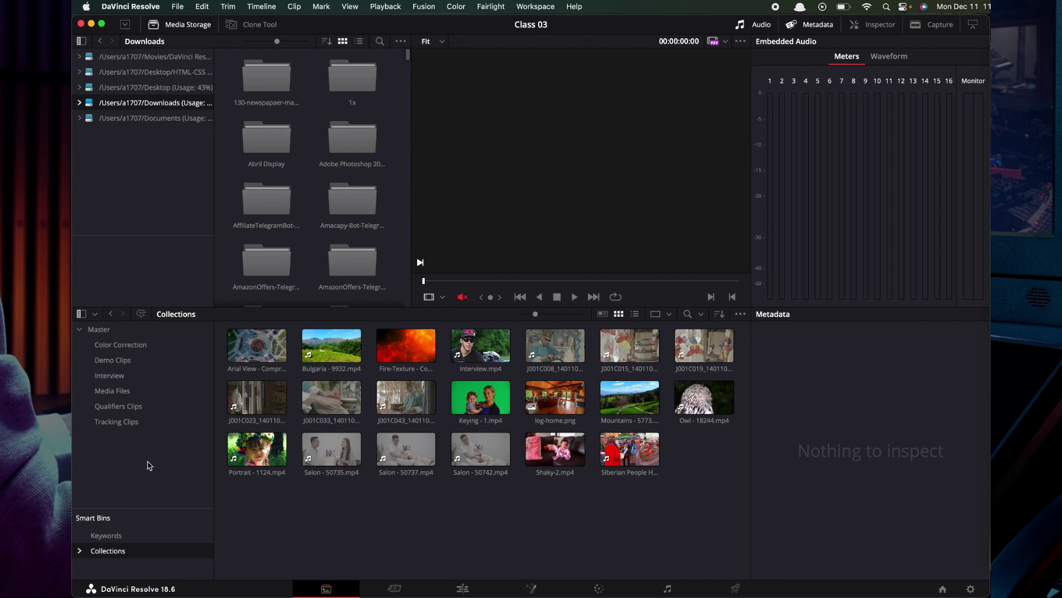
- Create two new bins under Master and nest both inside the Tracking Clips bin
right_click(109, 448)
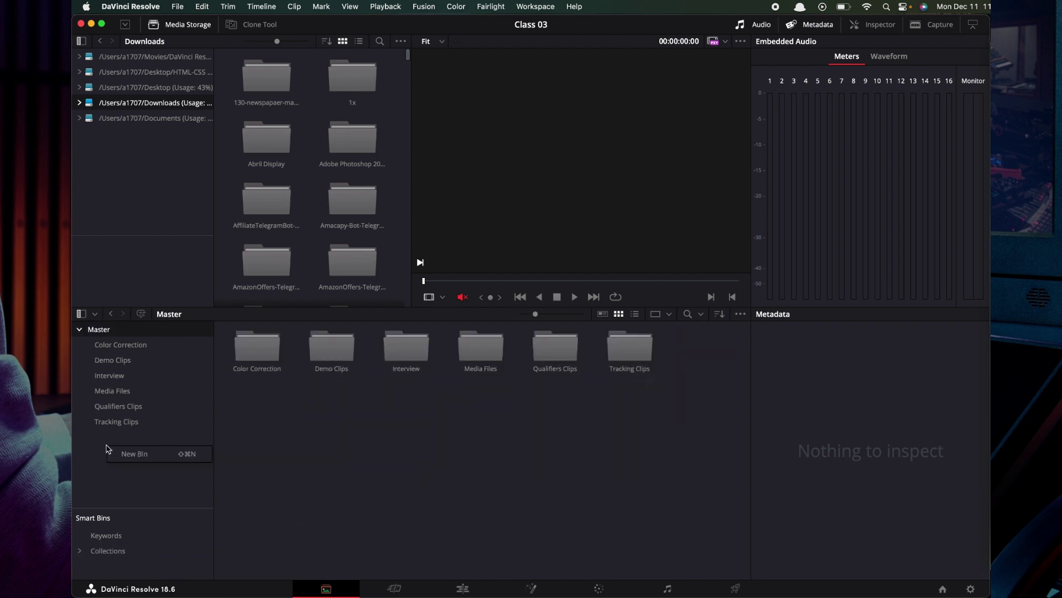
click(132, 457)
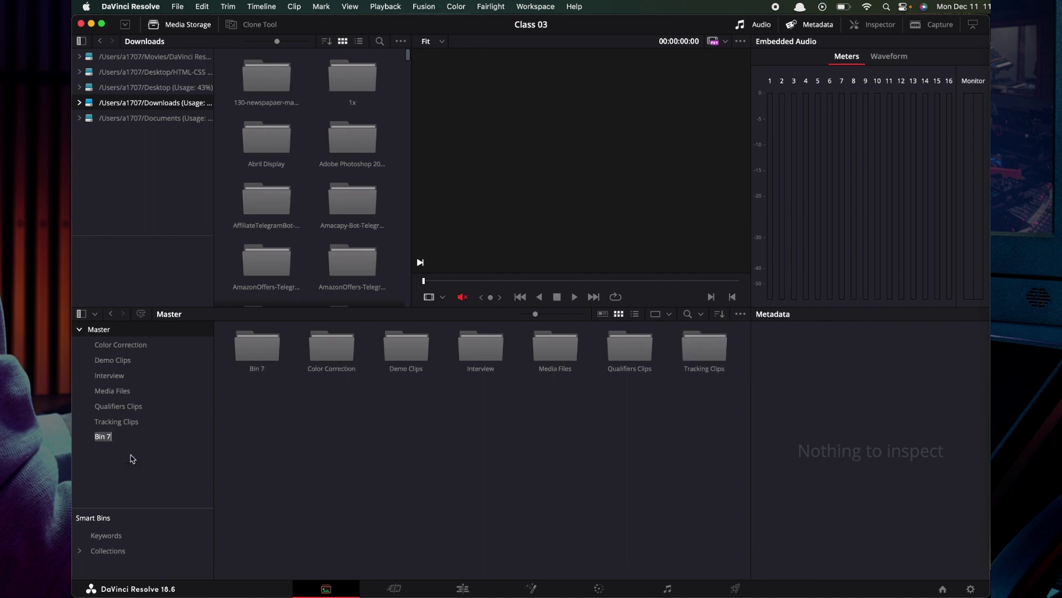
click(132, 458)
right_click(120, 455)
click(140, 464)
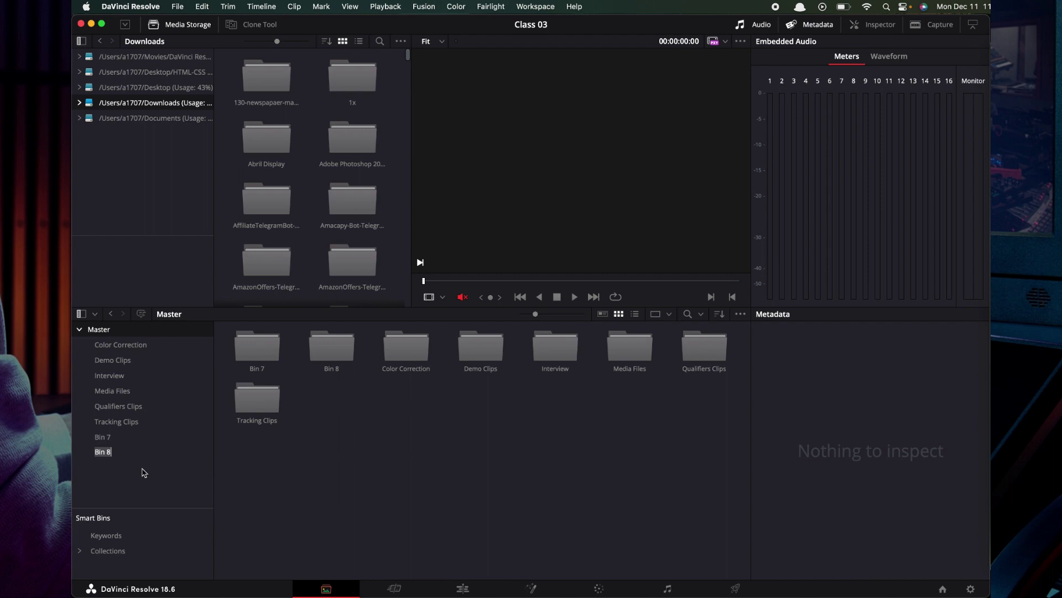
drag(109, 468, 113, 424)
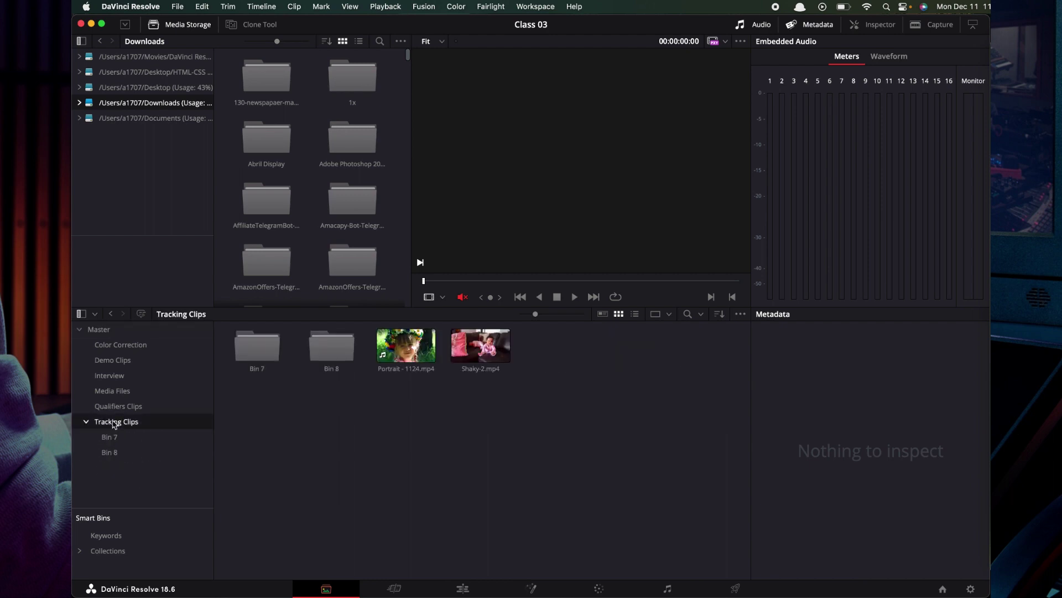
- Move Bin 7 and Bin 8 out of Tracking Clips back to Master and delete both
click(86, 422)
click(134, 438)
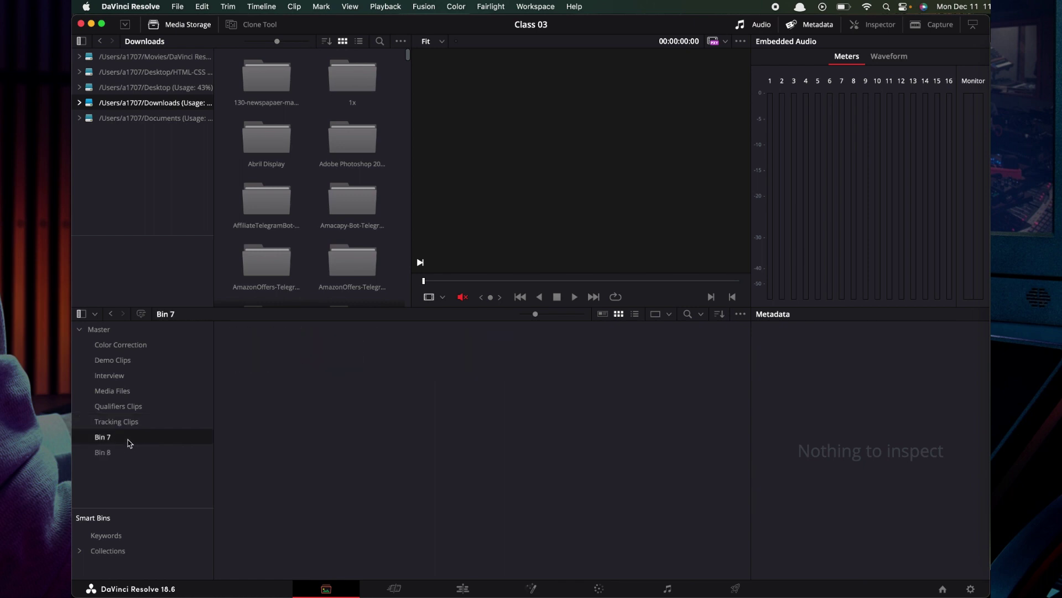
shift+click(117, 453)
key(Delete)
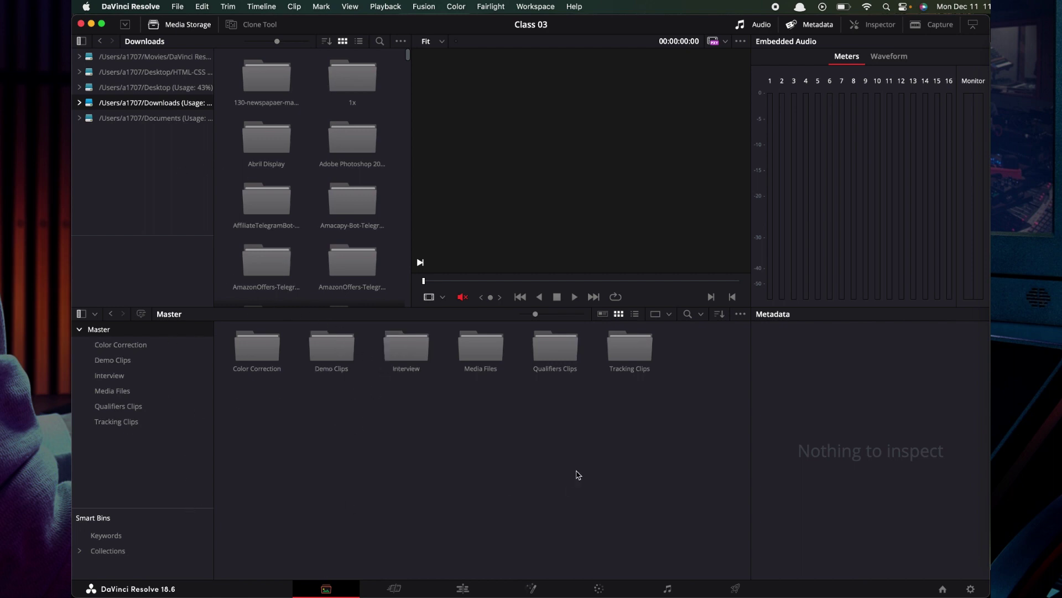
- Switch to Finder to view the six practice folders, and minimise the Finder window
key(super+Tab)
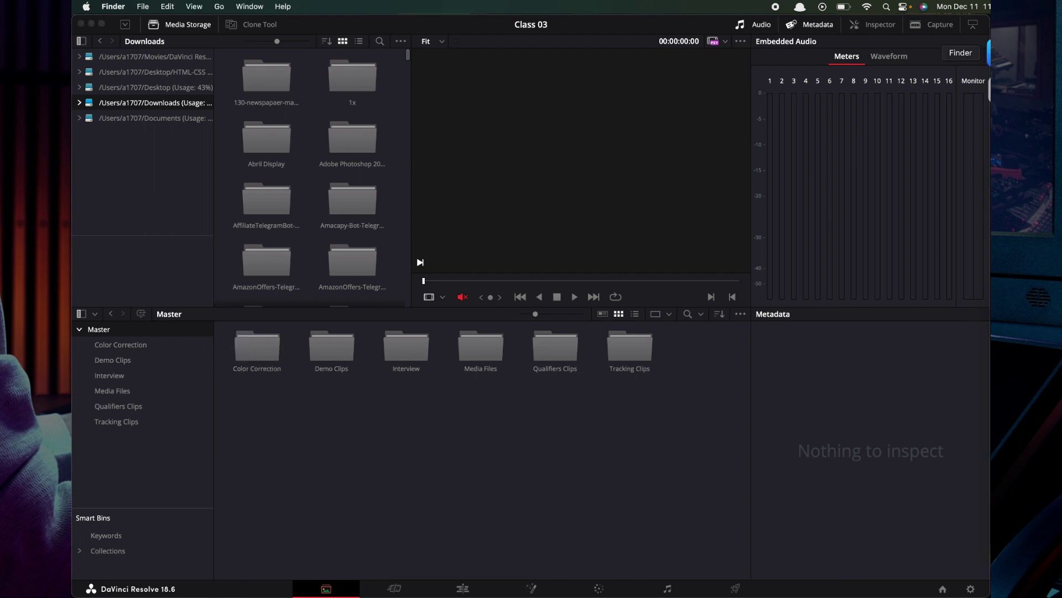
click(982, 50)
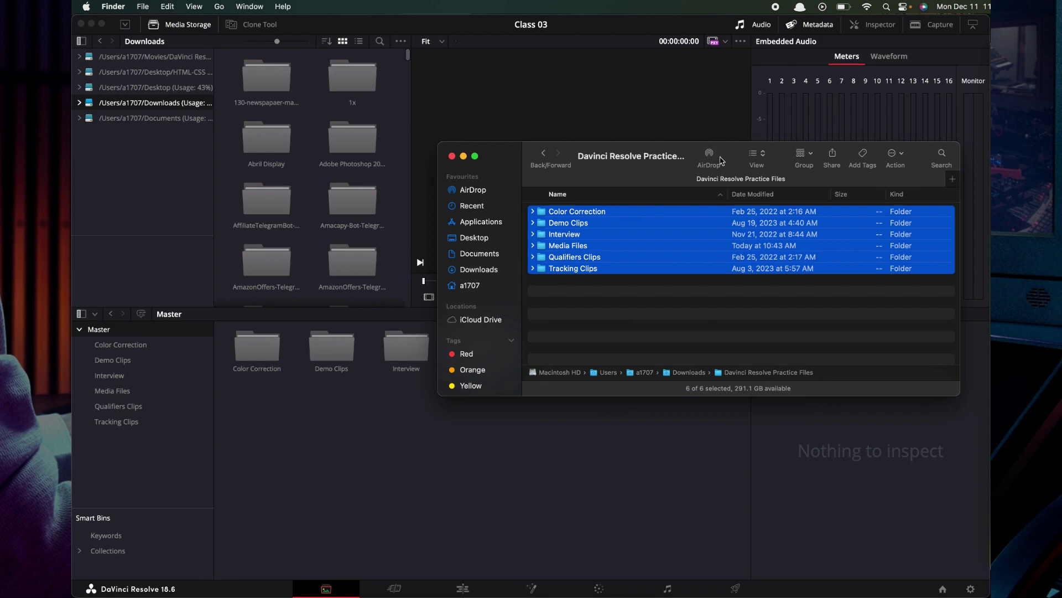
click(464, 157)
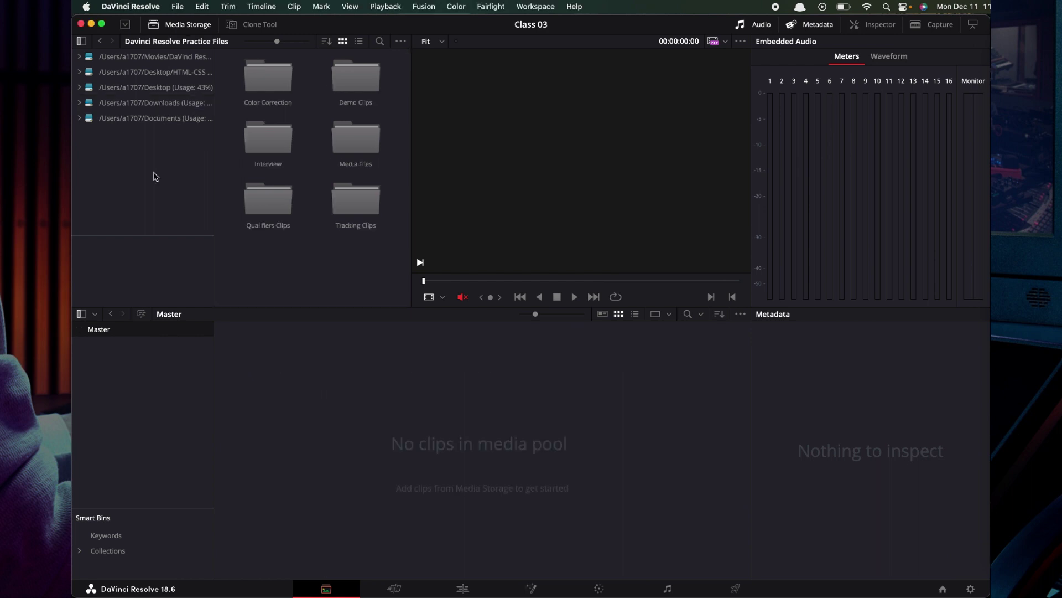
- Open the Davinci Resolve Practice Files folder inside Downloads in media storage and show its subfolders in the location list
click(147, 103)
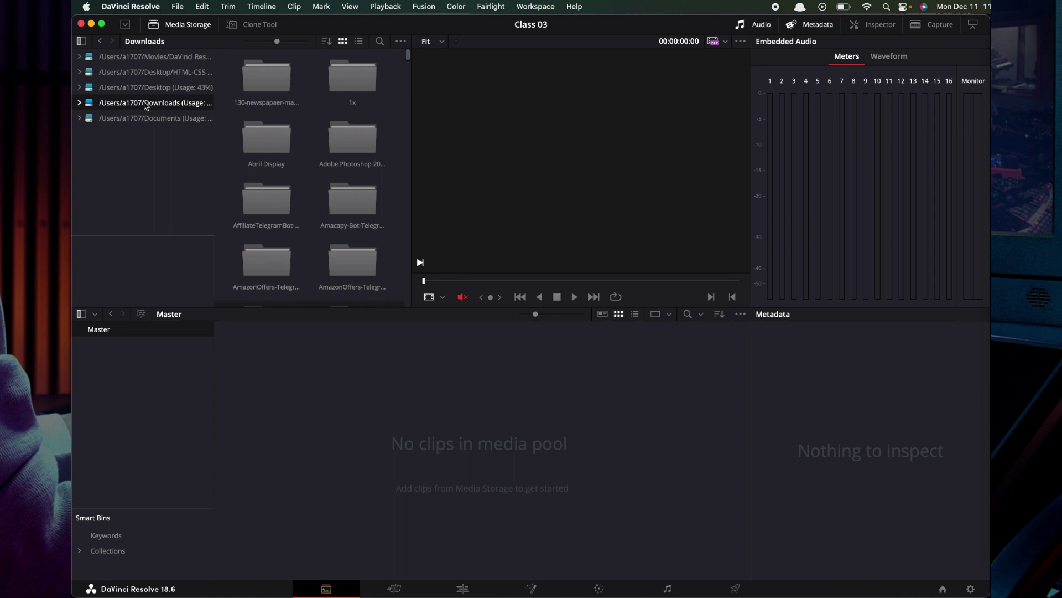
scroll(264, 176, down, 10)
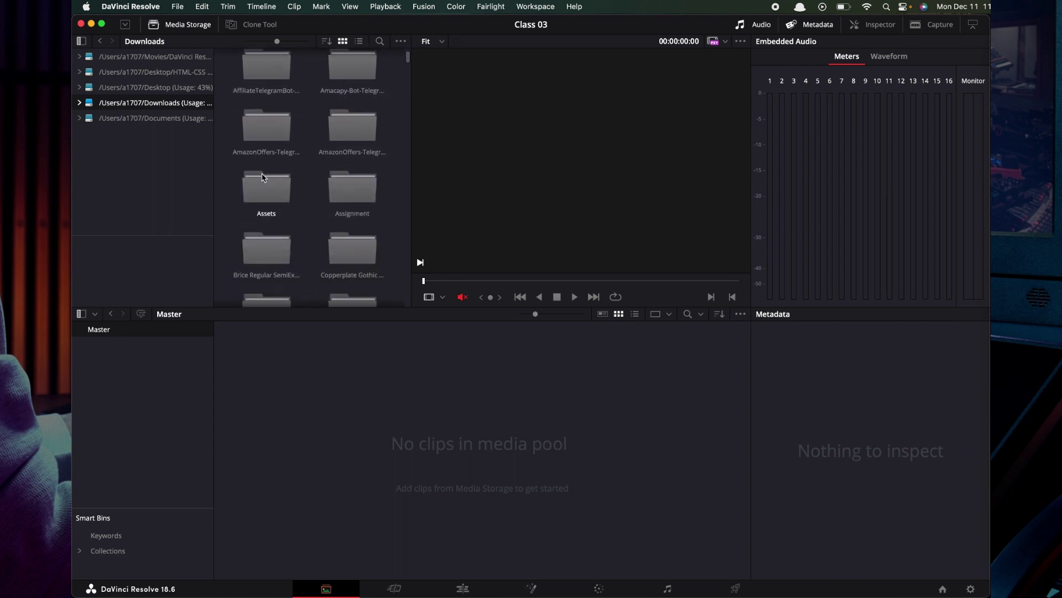
scroll(263, 177, down, 2)
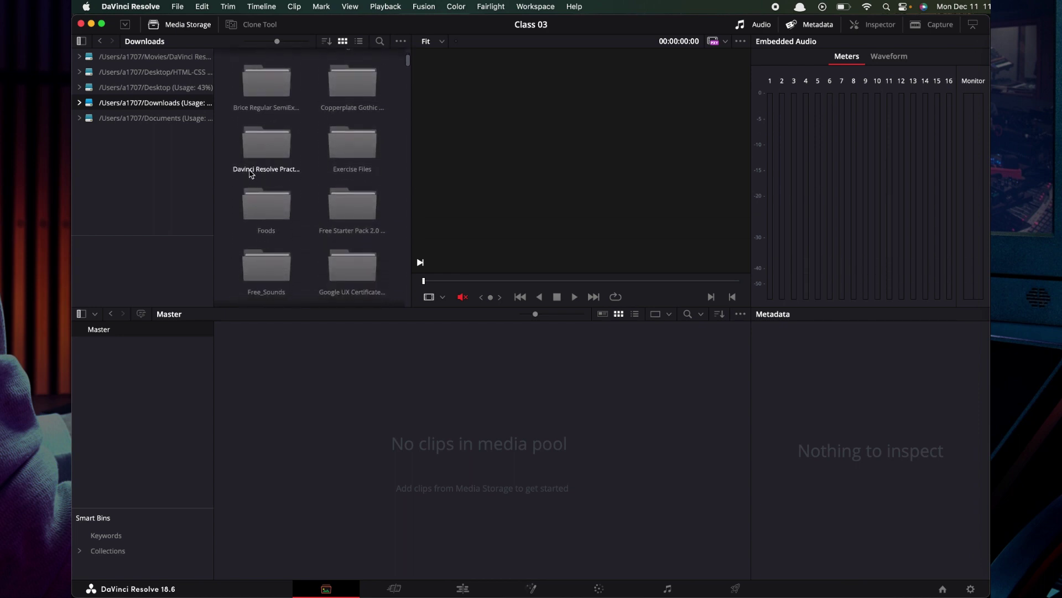
double_click(266, 145)
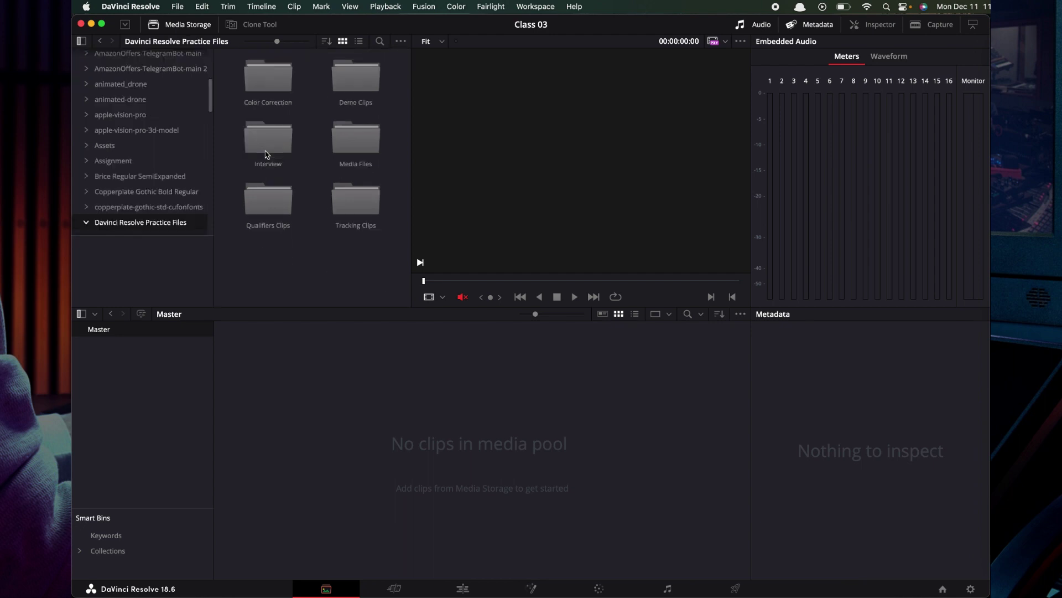
scroll(153, 179, down, 5)
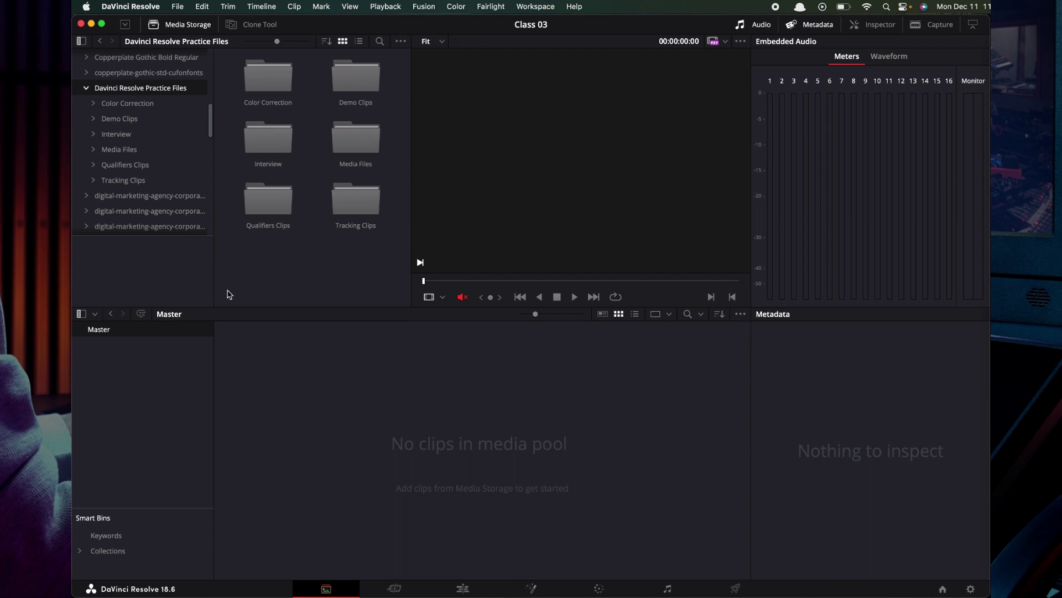
- Select the six practice subfolders in media storage, compare them with the same folders in Finder, and minimise the Finder window
drag(370, 257, 258, 85)
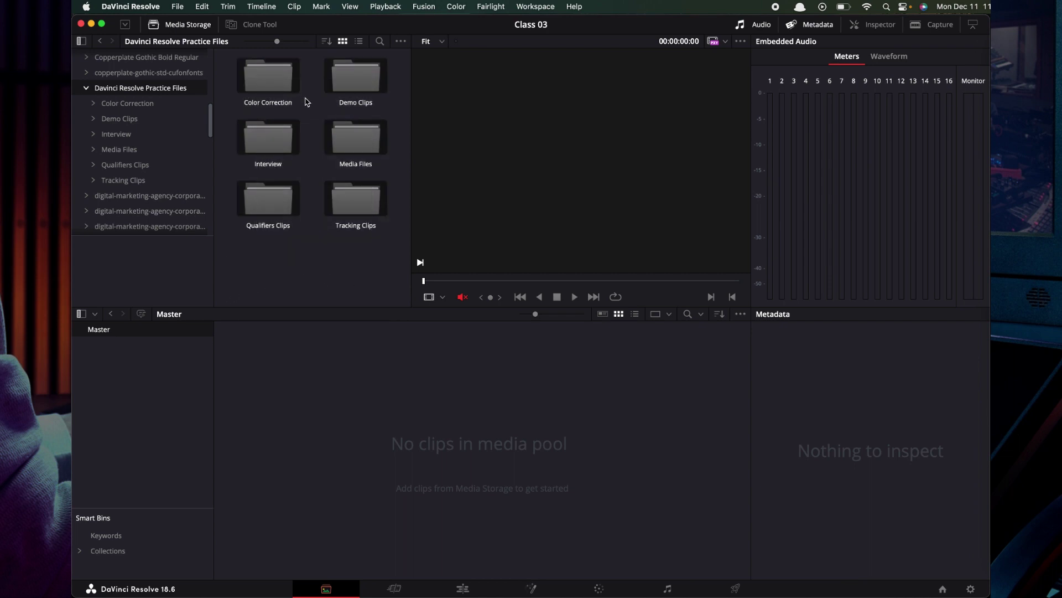
click(982, 490)
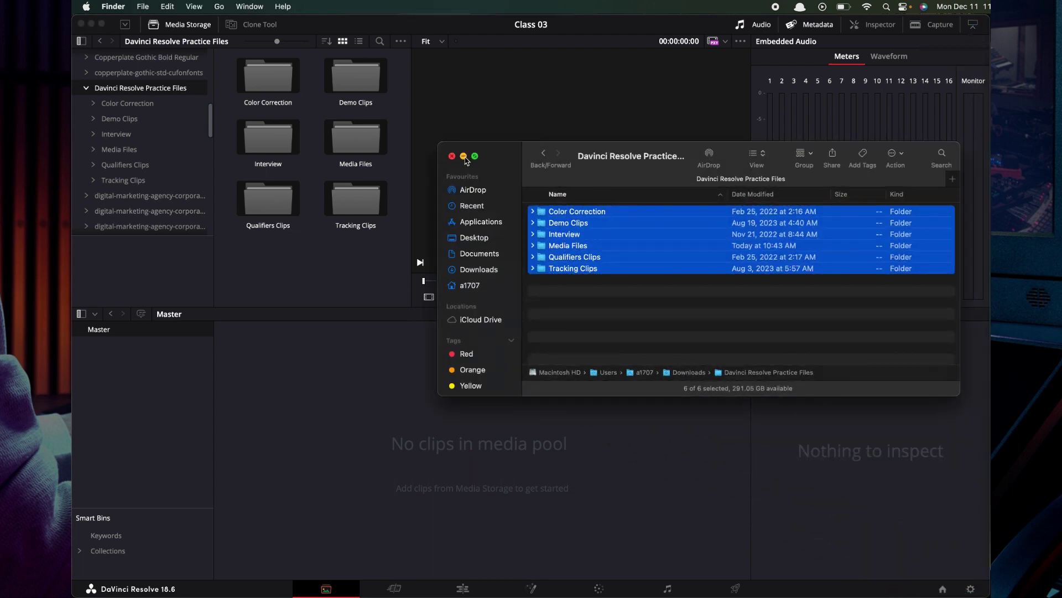
click(466, 157)
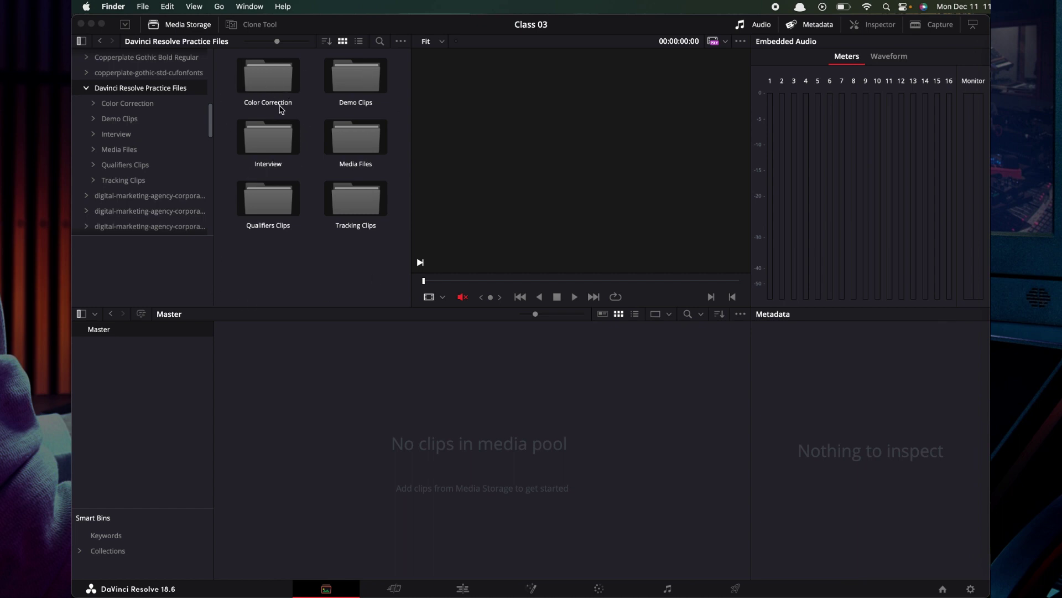
- Try to add only the Davinci Resolve Practice Files folder into the media pool, and check its contents in Finder
right_click(169, 159)
click(94, 280)
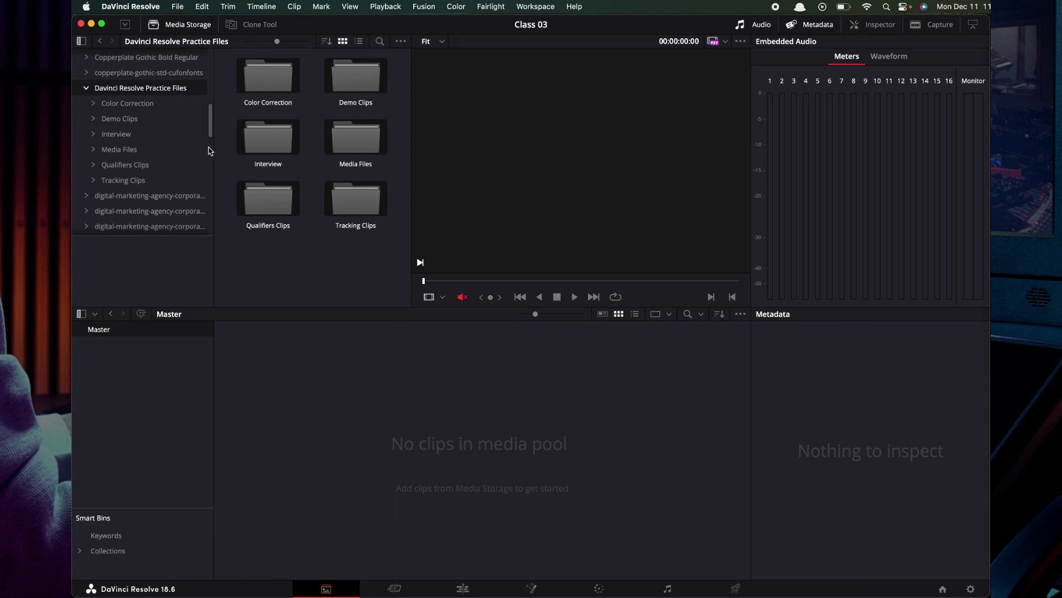
right_click(167, 91)
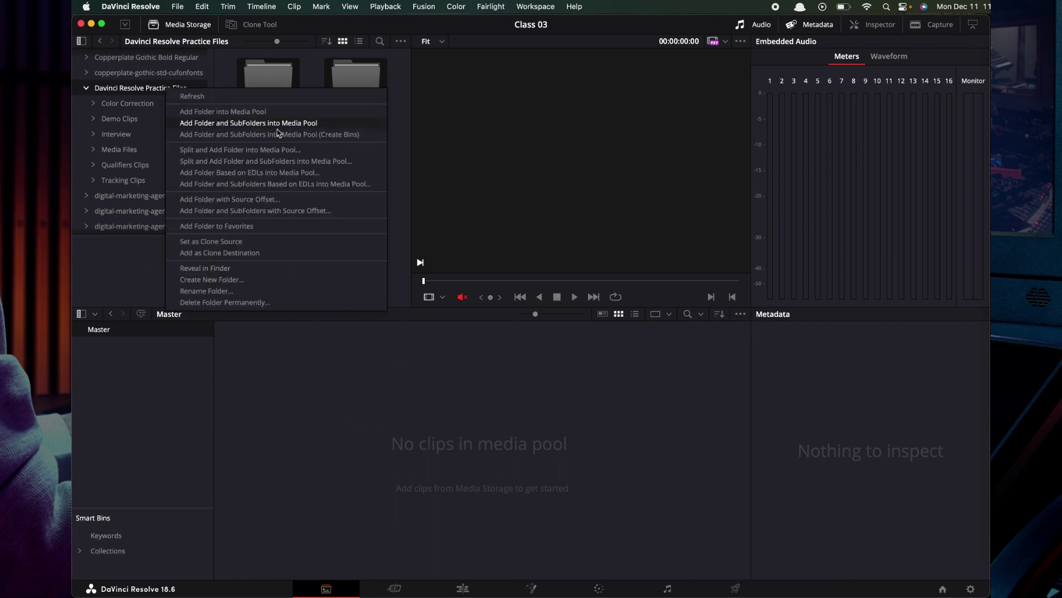
click(225, 112)
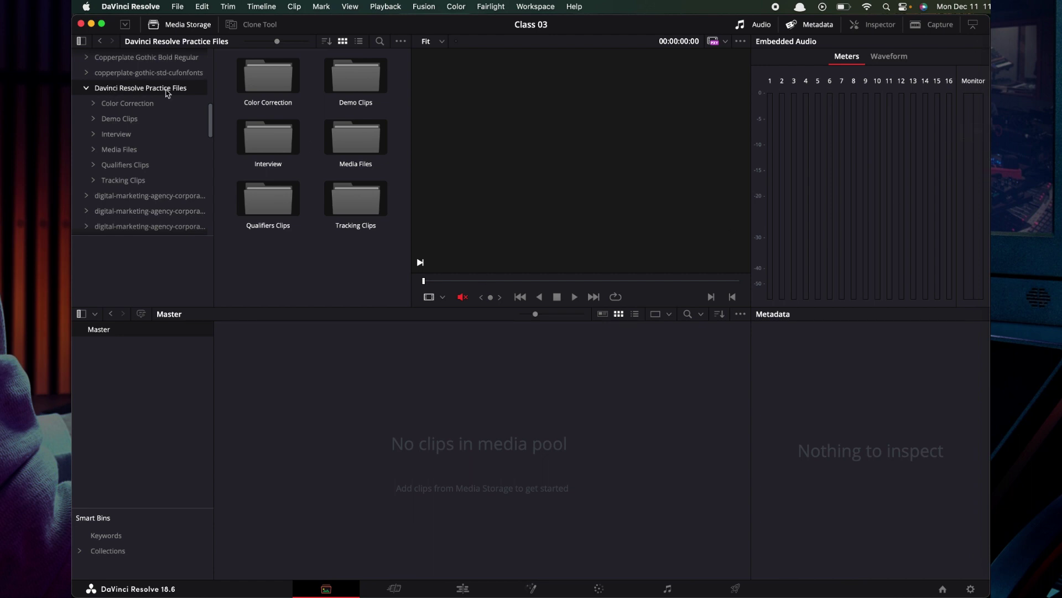
click(979, 78)
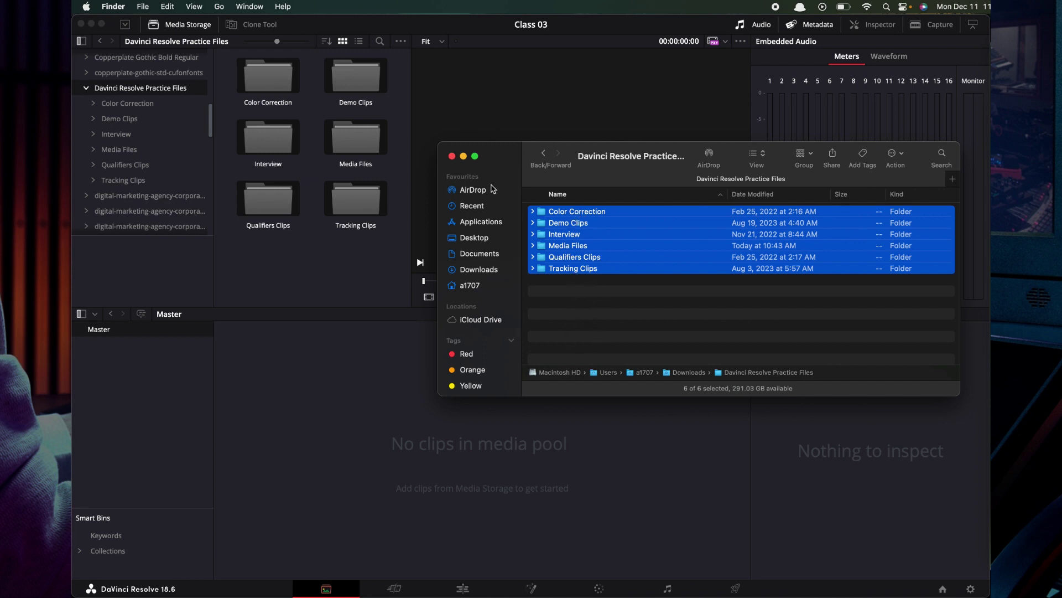
click(463, 156)
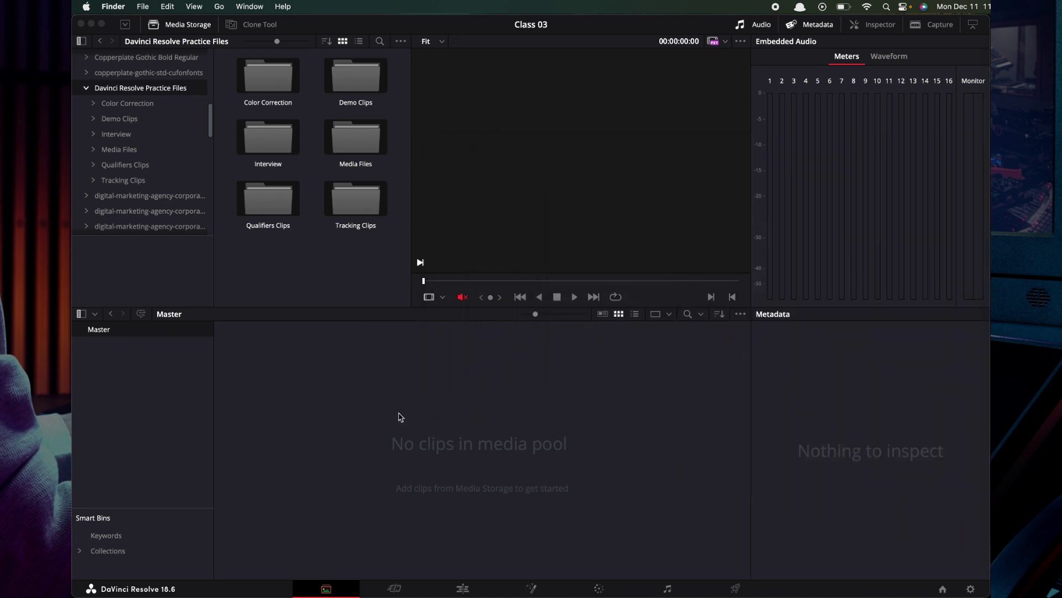
- Add the Color Correction folder from media storage into the media pool, and undo the import
click(132, 107)
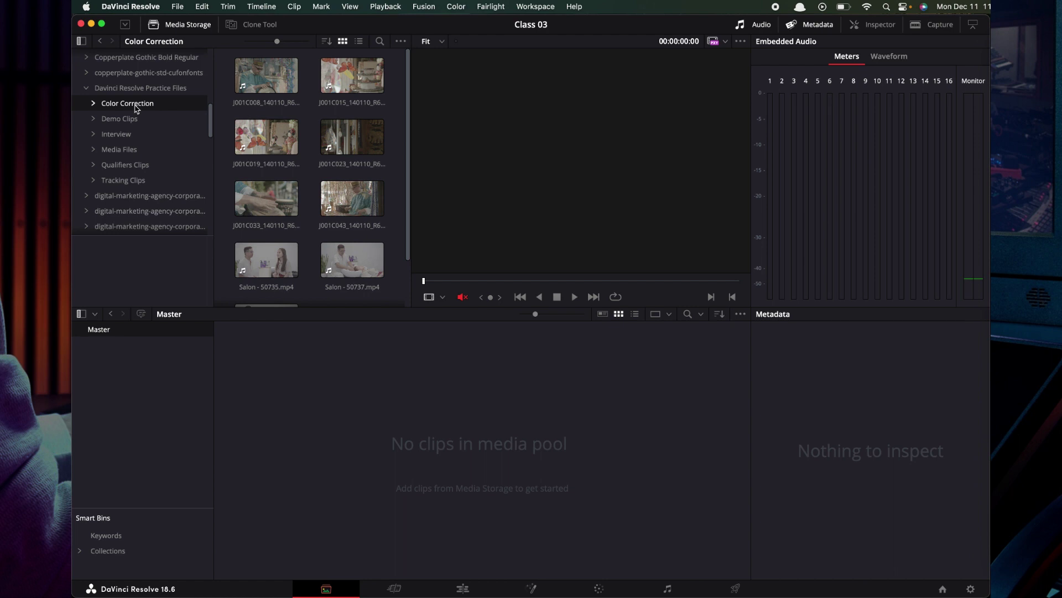
right_click(136, 105)
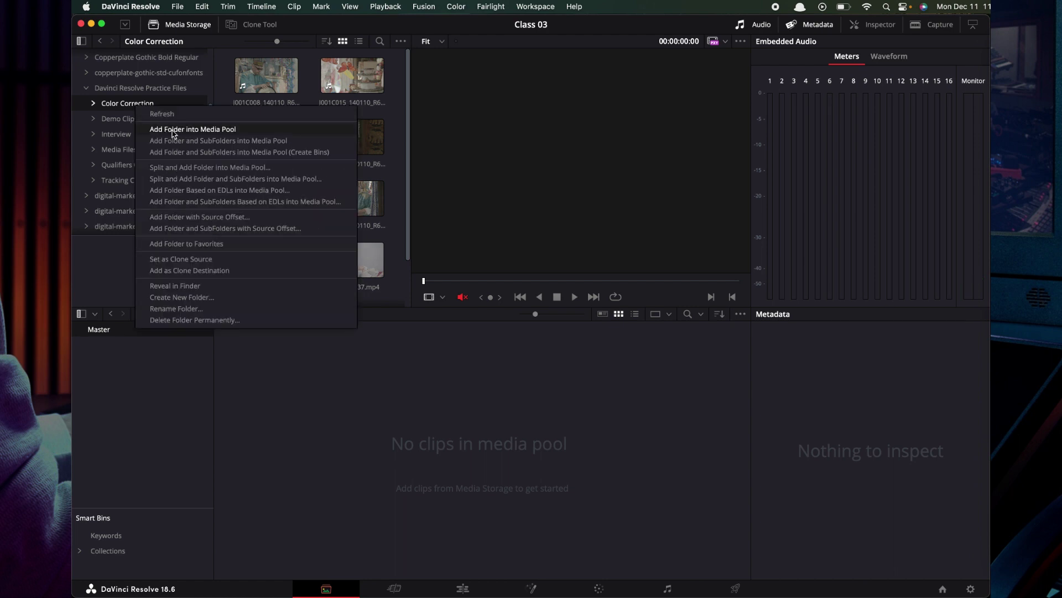
click(202, 133)
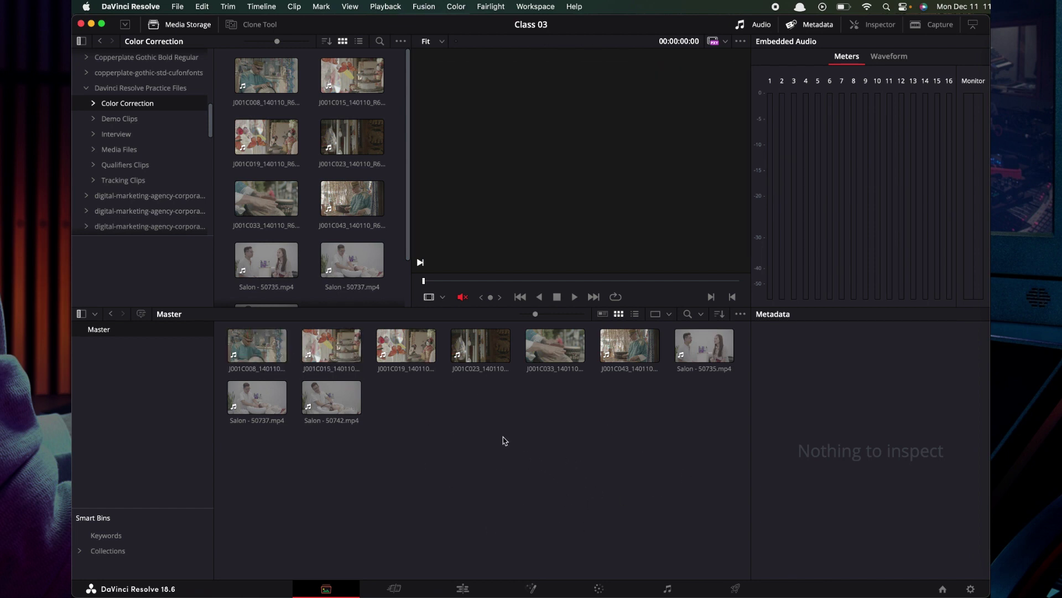
key(super+z)
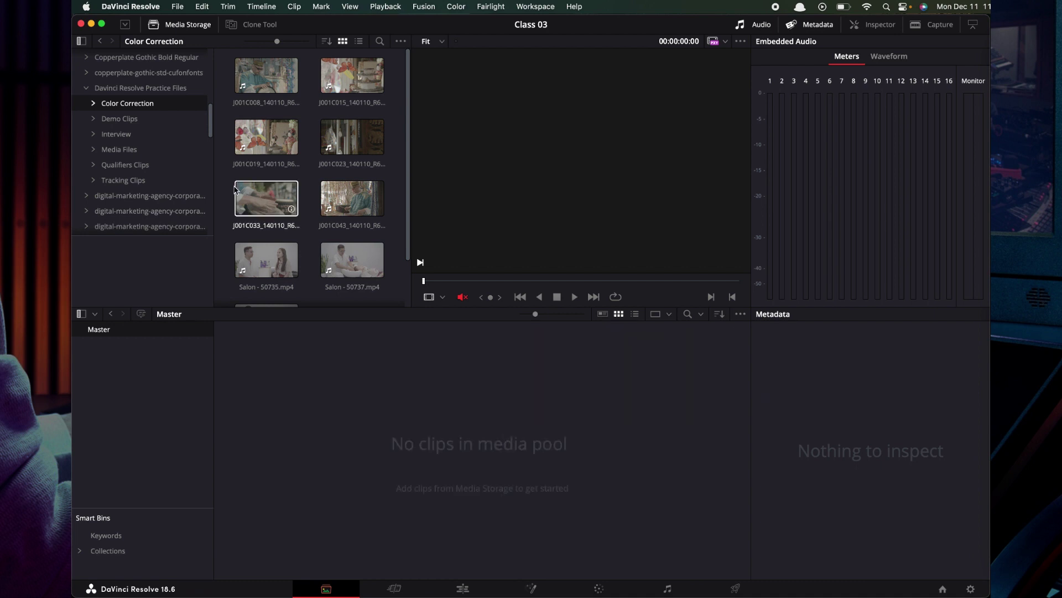
- Add the Davinci Resolve Practice Files folder and its subfolders into the media pool without bins, changing the project frame rate to match the clips
click(161, 91)
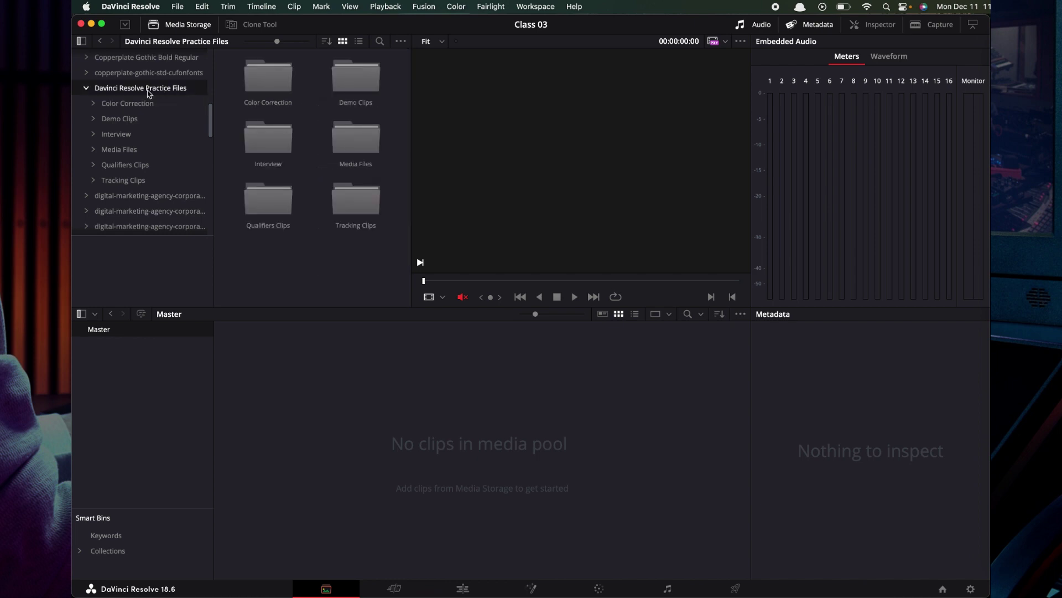
right_click(144, 93)
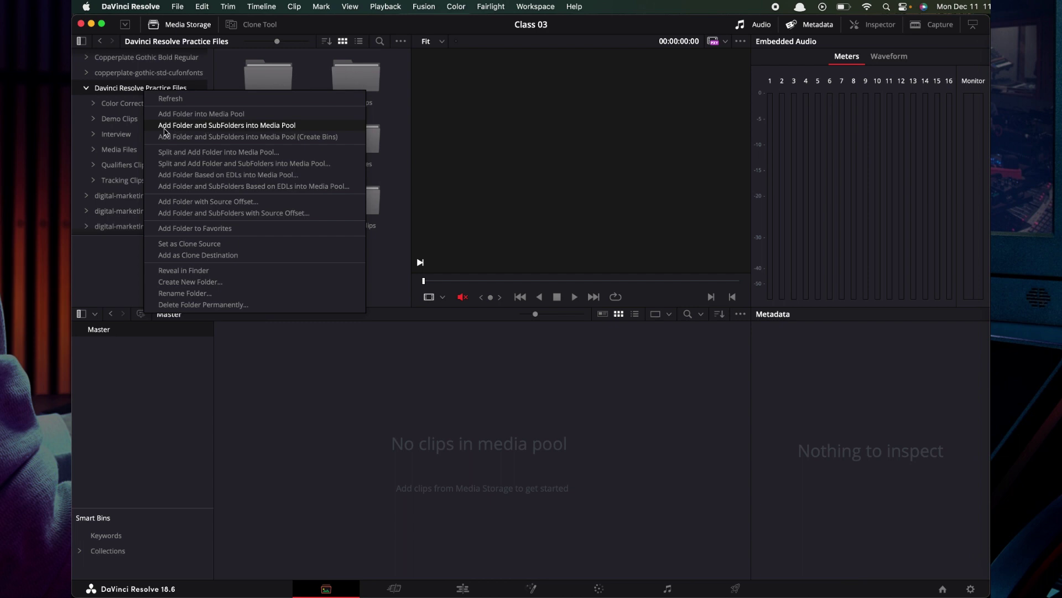
click(256, 128)
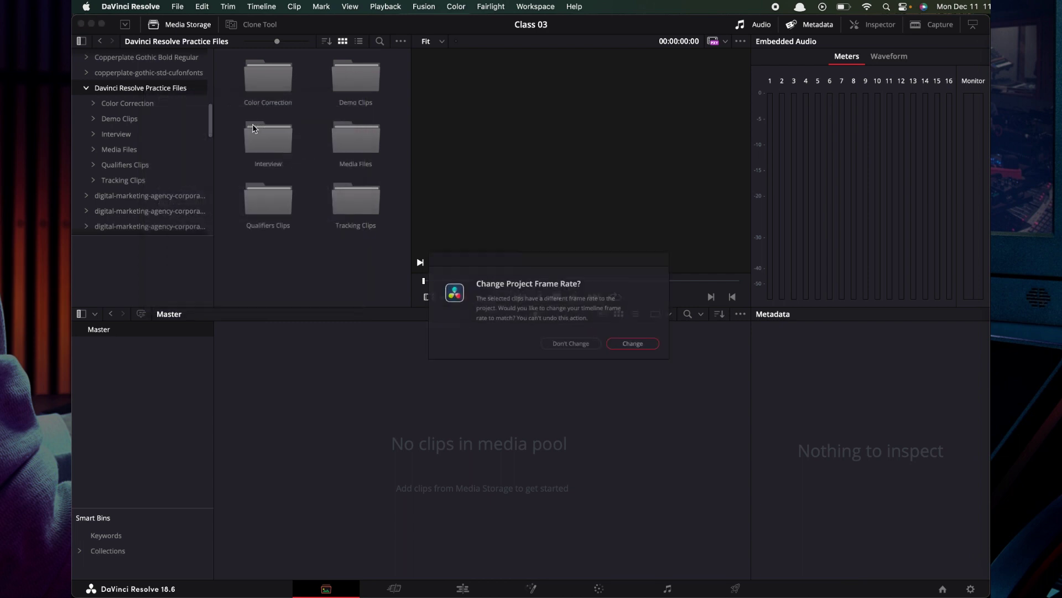
click(640, 352)
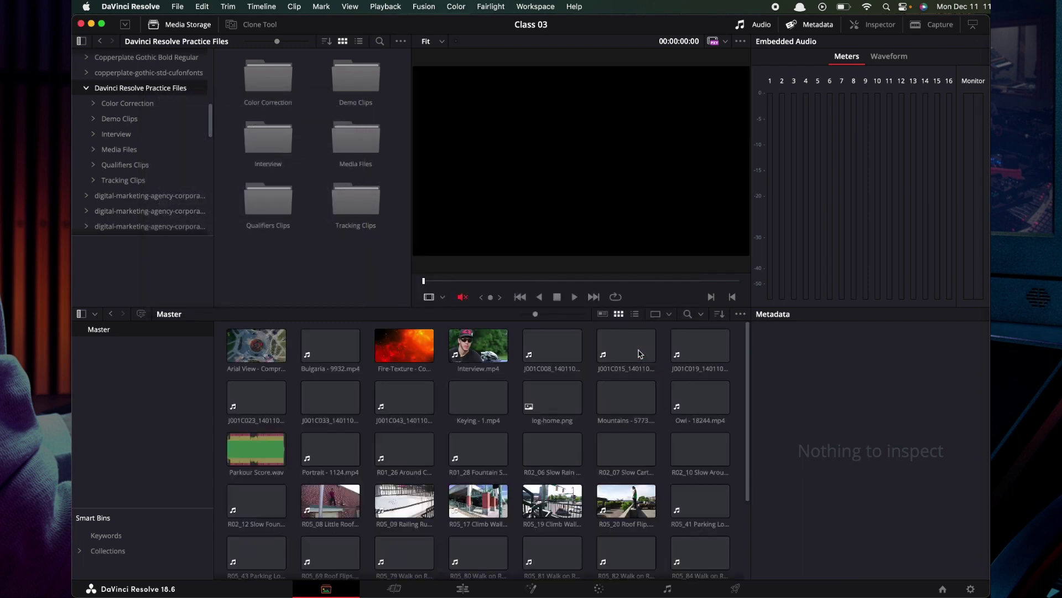
- Look through the imported clips in Master against the six source folders, and undo the import
scroll(366, 416, down, 3)
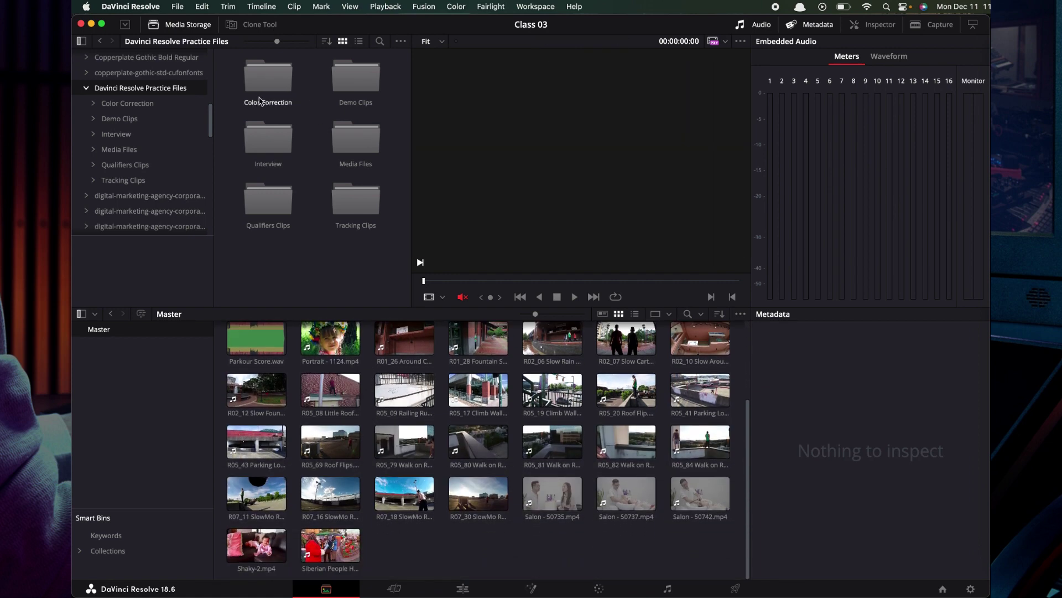
drag(222, 59, 380, 239)
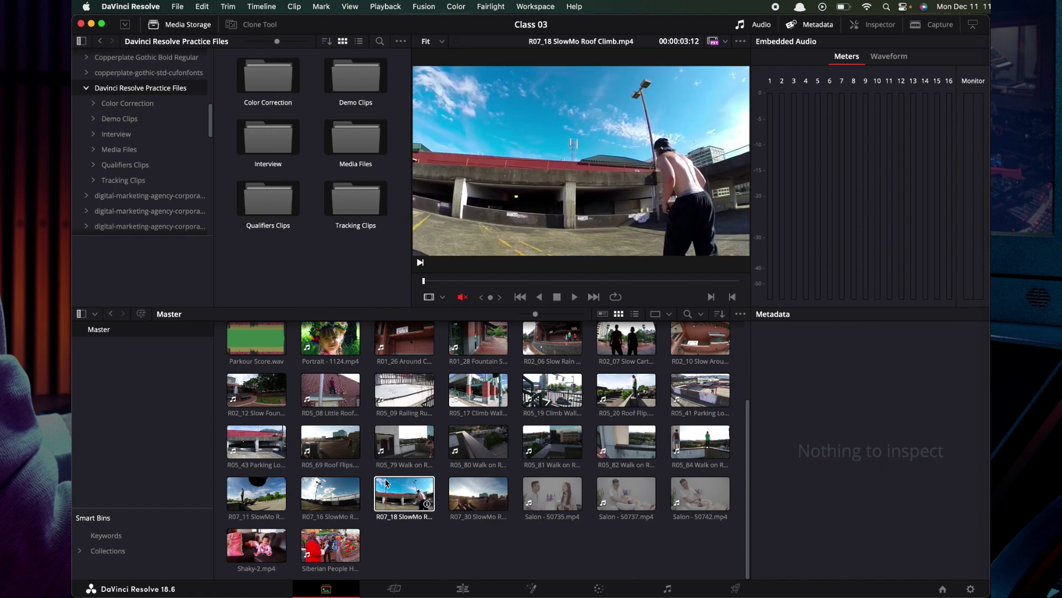
scroll(479, 547, up, 3)
scroll(479, 547, down, 3)
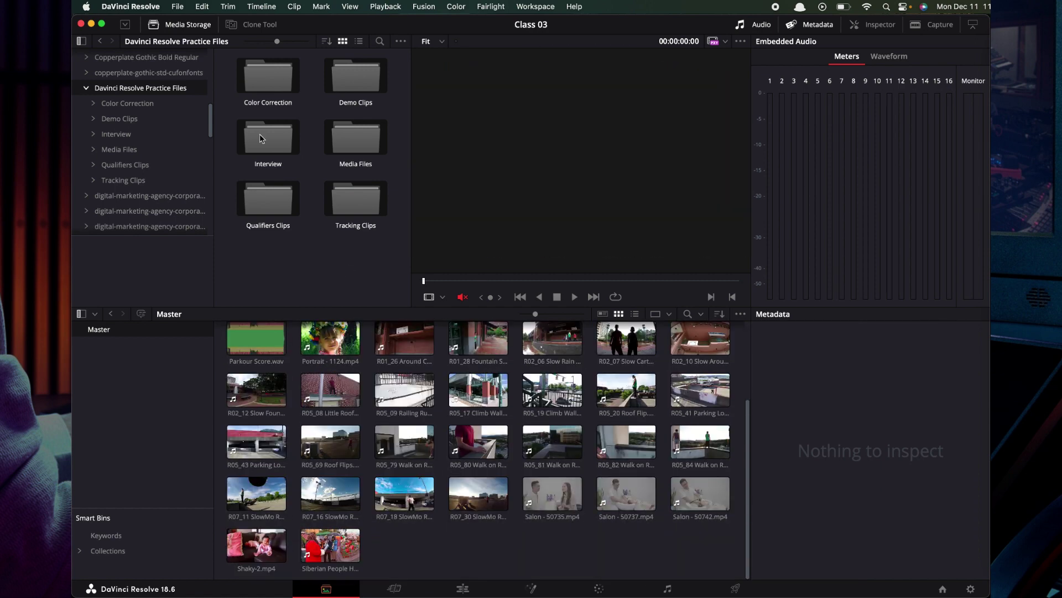
key(super+z)
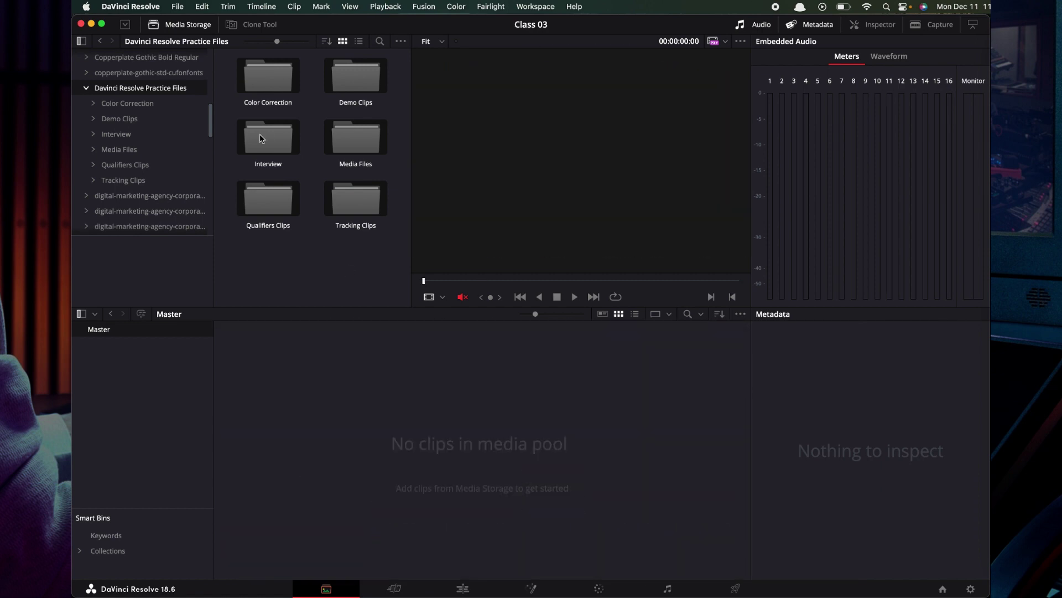
- Add the Davinci Resolve Practice Files folder and subfolders into the media pool with bins created, and collapse the new parent bin
right_click(142, 90)
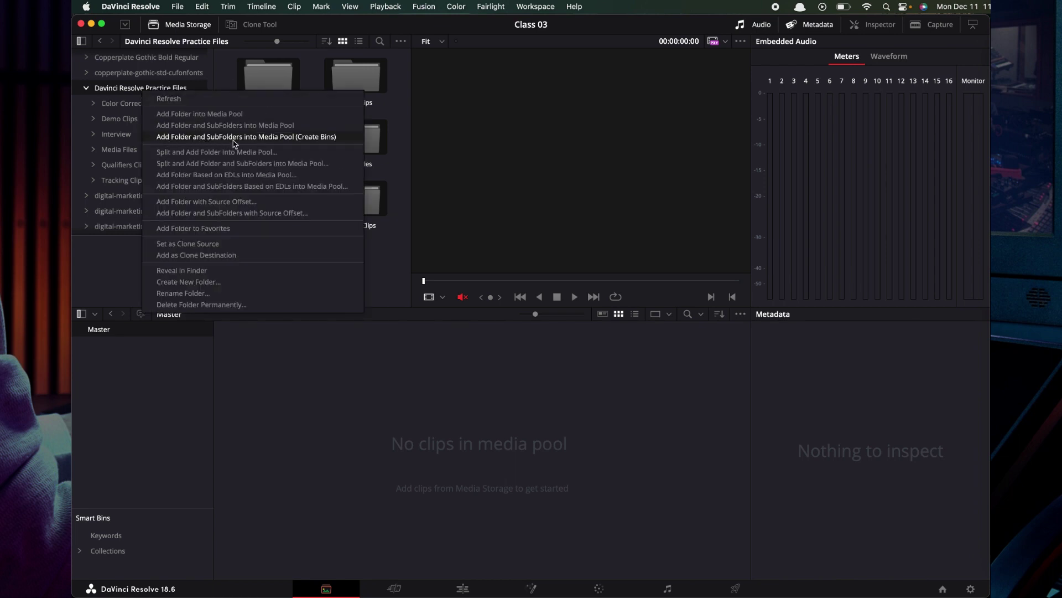
click(268, 137)
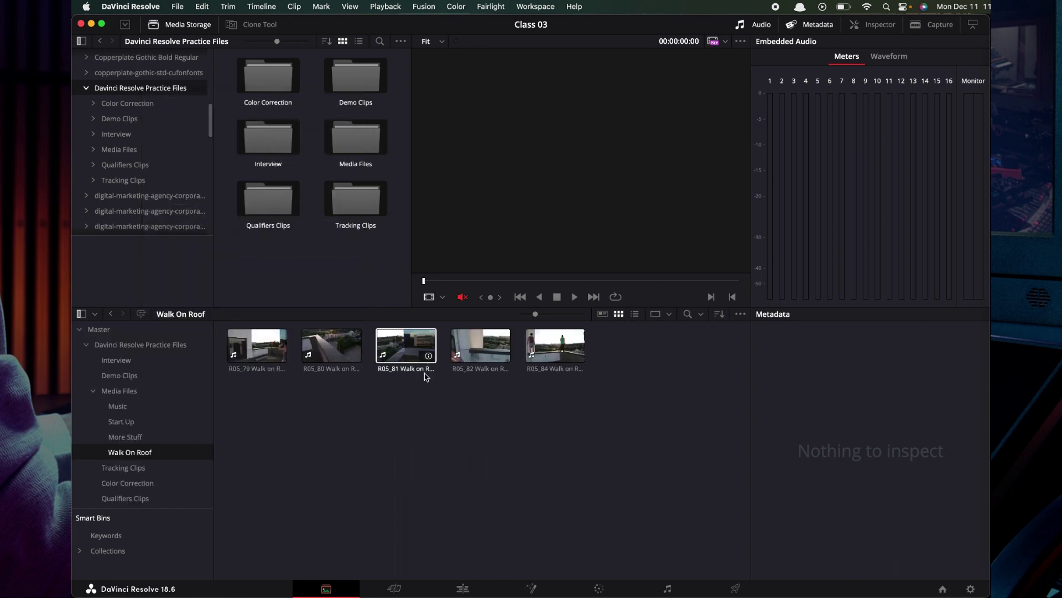
click(87, 347)
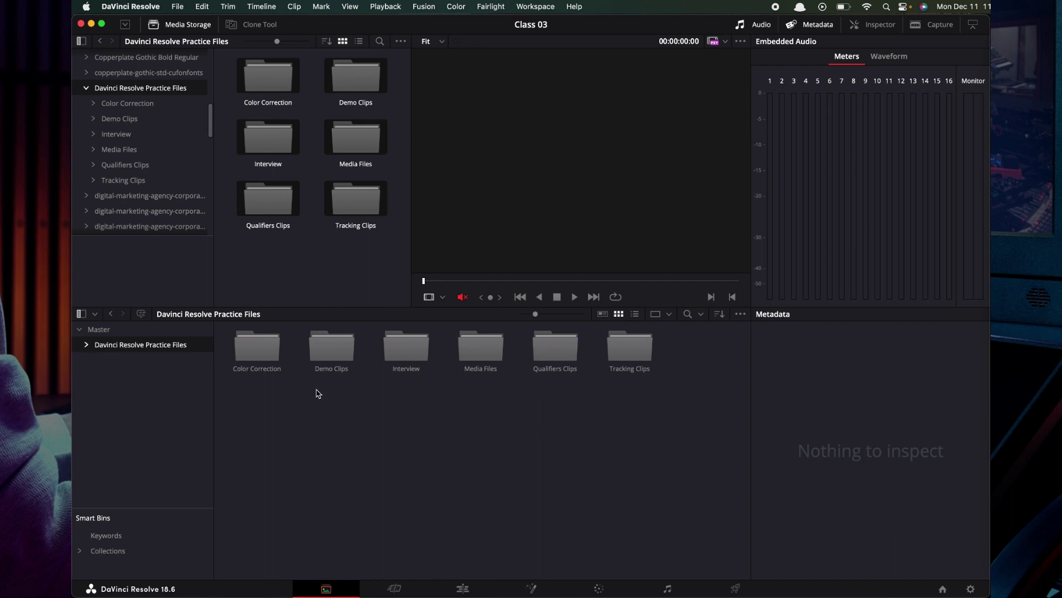
- Expand and collapse the Davinci Resolve Practice Files bin to examine its nested bins, and select its six sub-bins
click(93, 330)
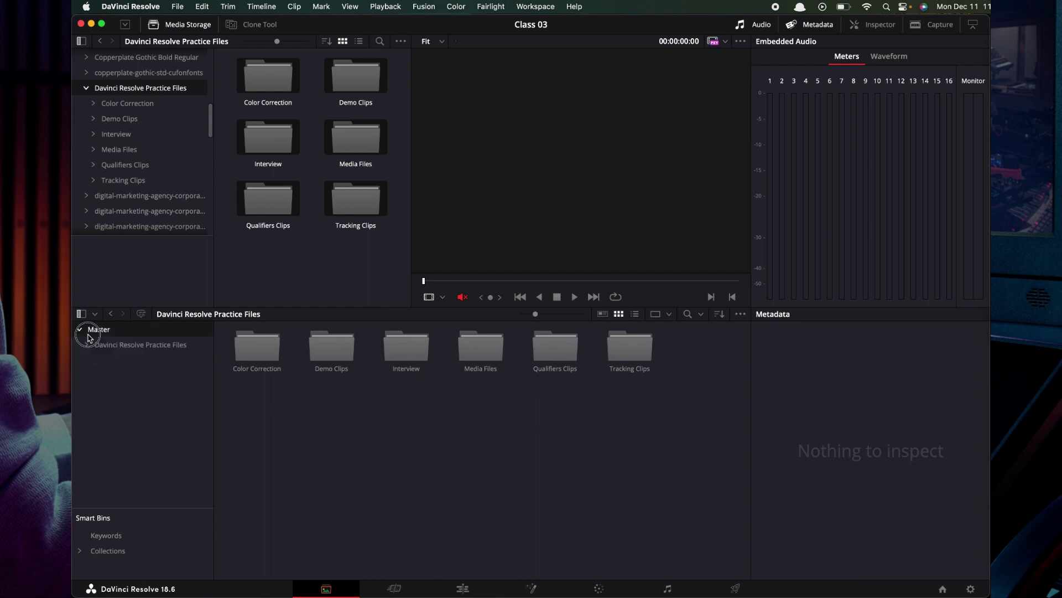
click(108, 347)
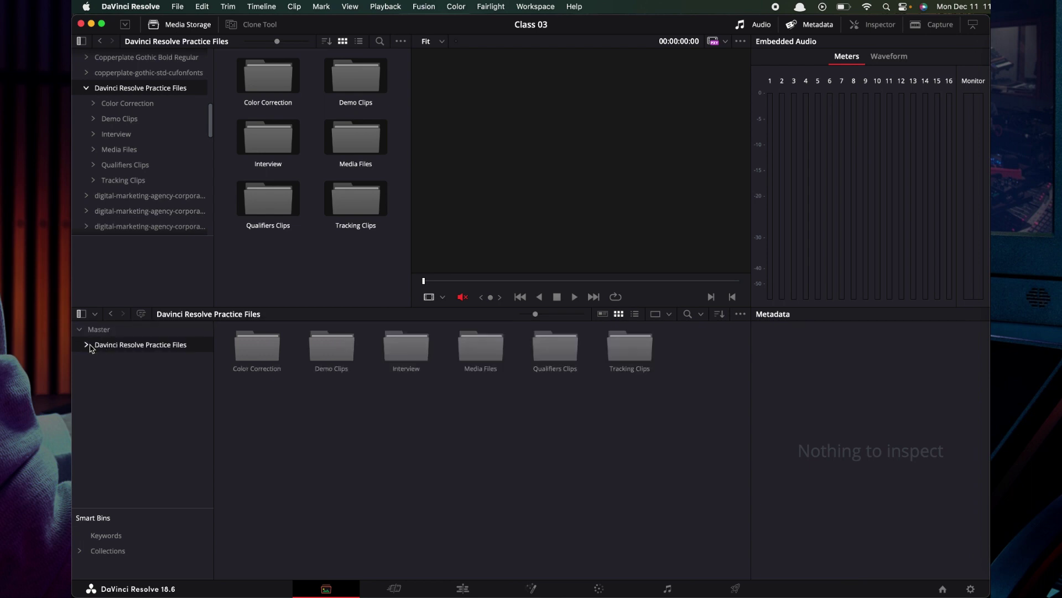
click(86, 345)
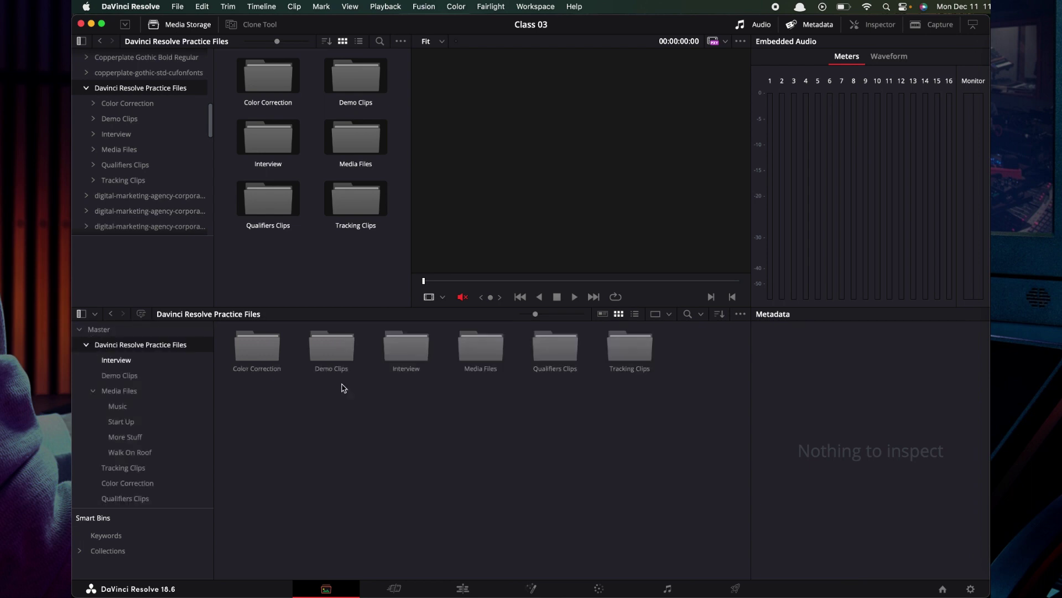
drag(231, 398, 664, 349)
click(87, 345)
click(284, 432)
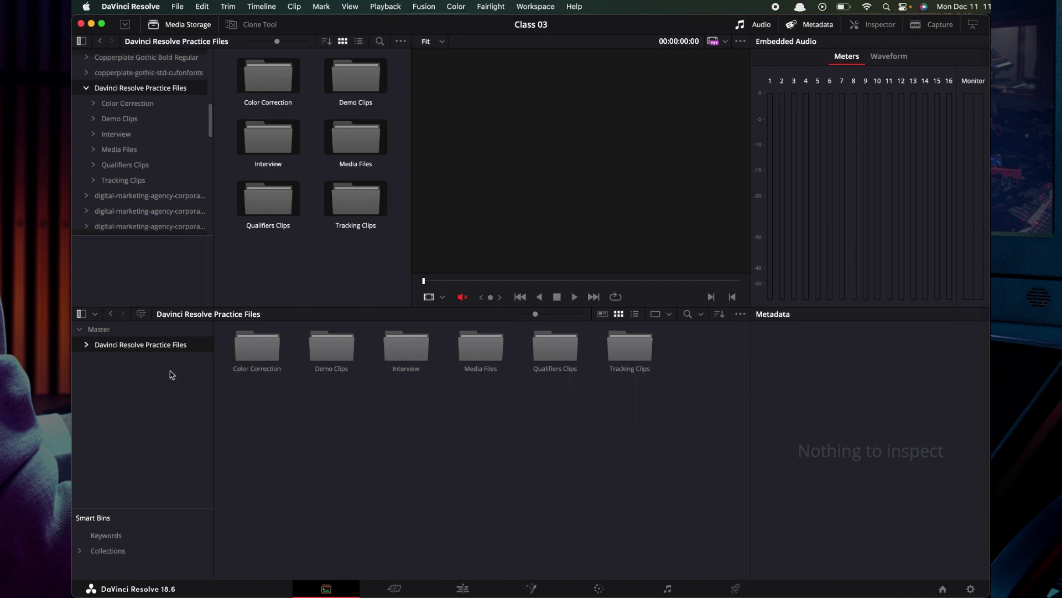
drag(658, 430, 260, 342)
click(286, 291)
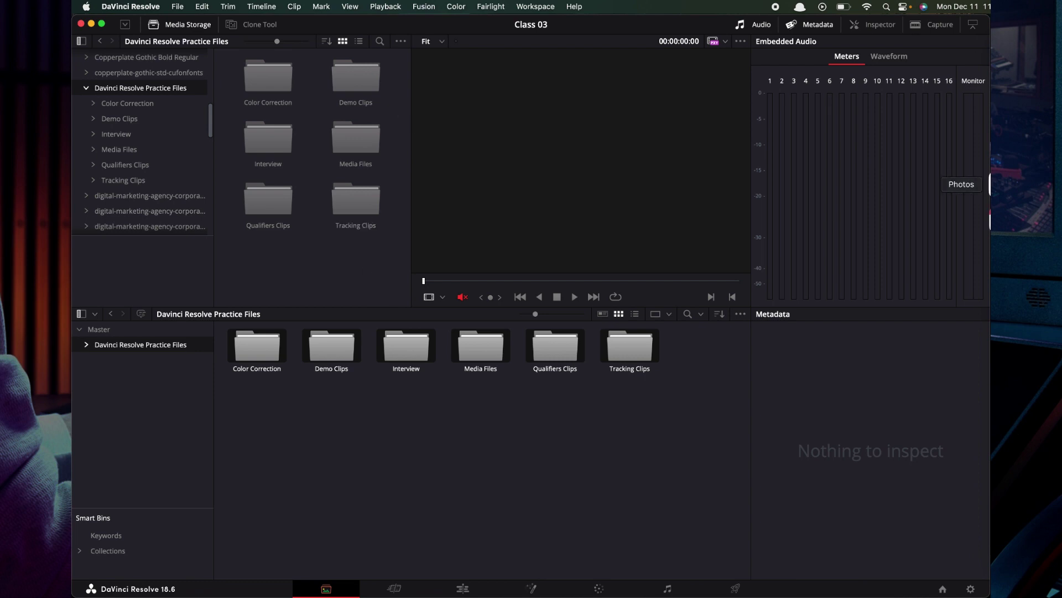
- Switch to Finder and create a new folder named Test inside Davinci Resolve Practice Files
click(983, 53)
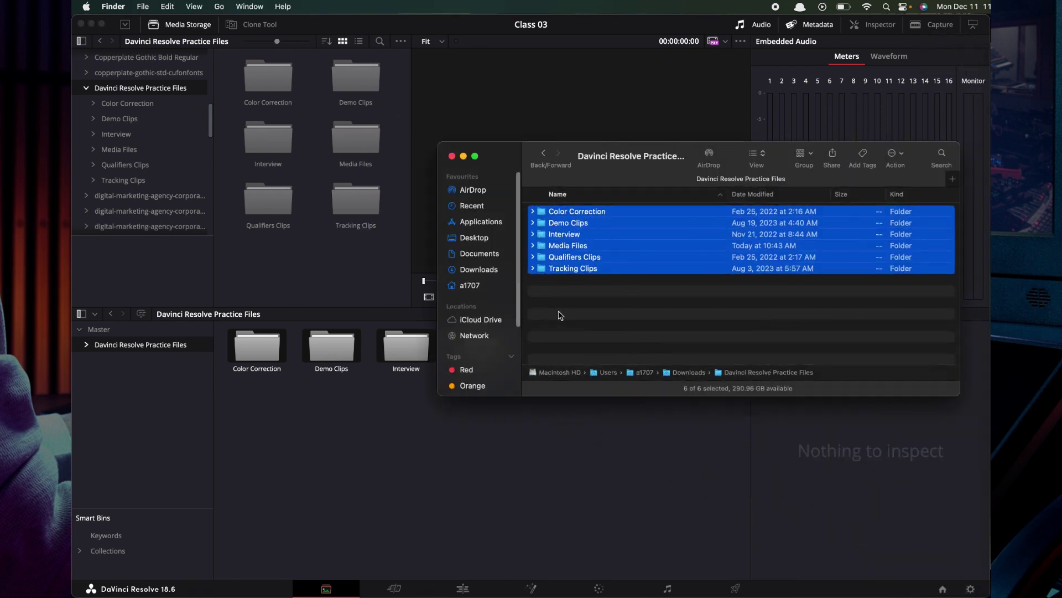
click(558, 314)
right_click(559, 314)
click(578, 318)
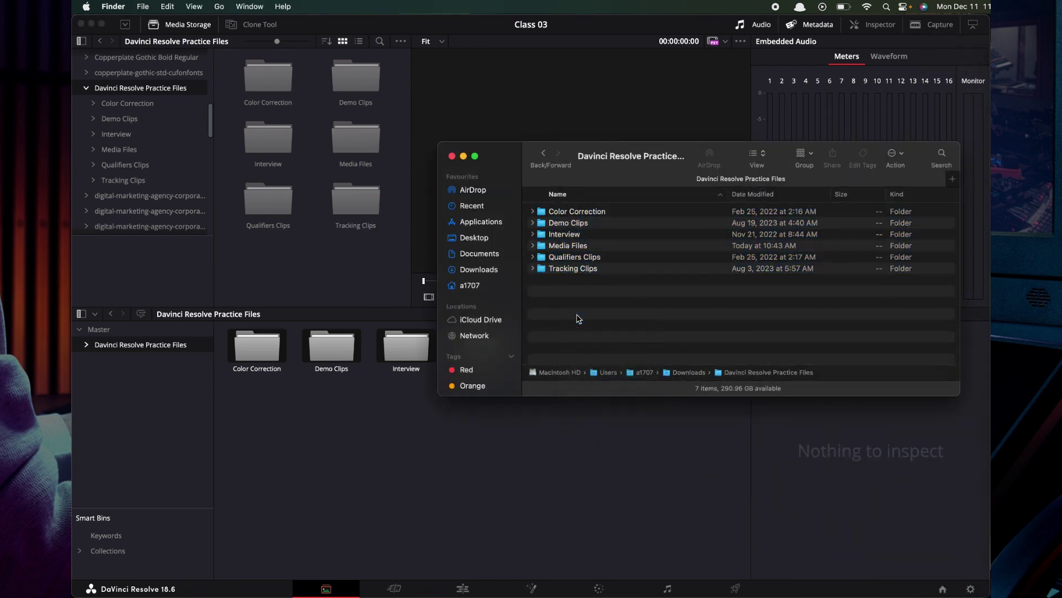
text(Te)
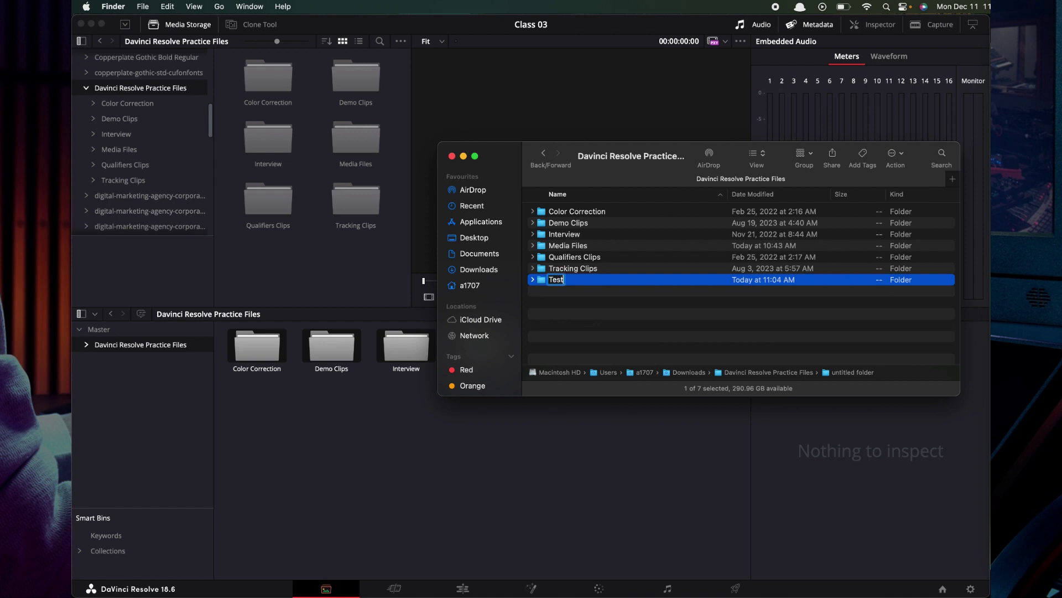
text(st)
key(Return)
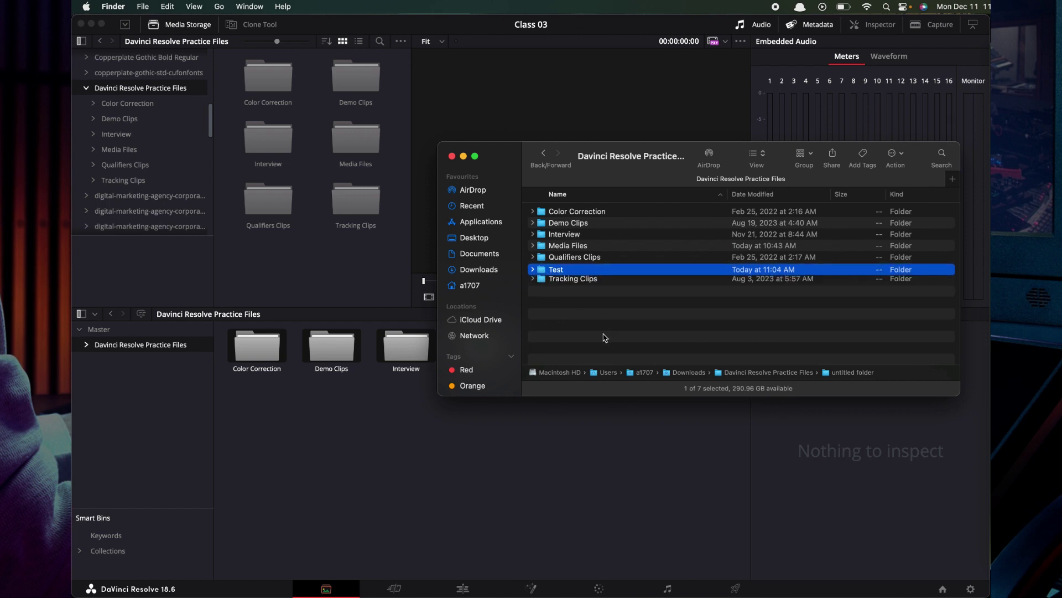
- Return to DaVinci Resolve and permanently delete the Test folder from disk through the media storage browser
click(332, 270)
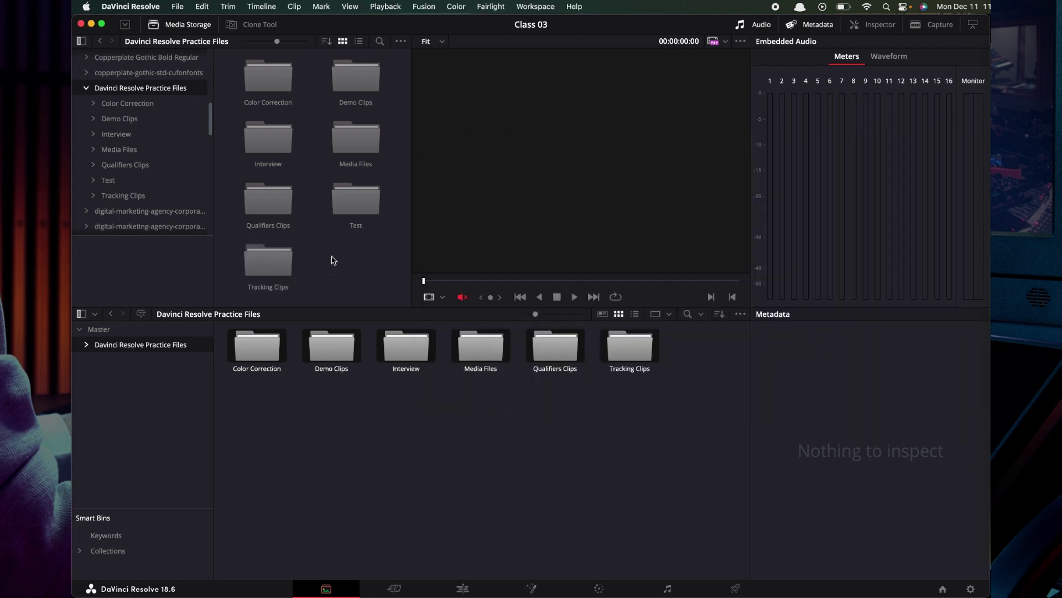
click(358, 204)
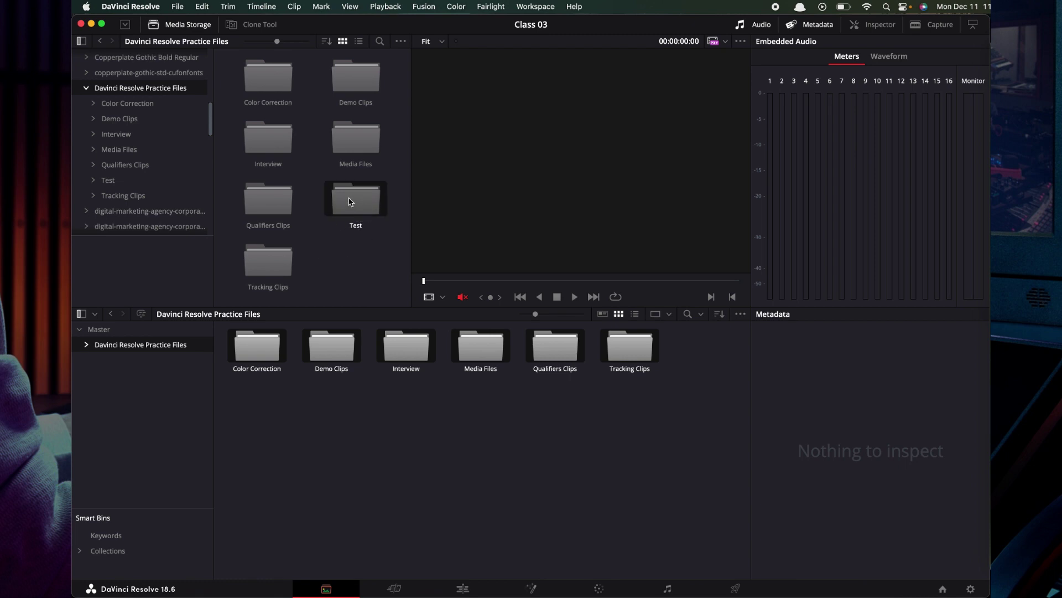
right_click(351, 202)
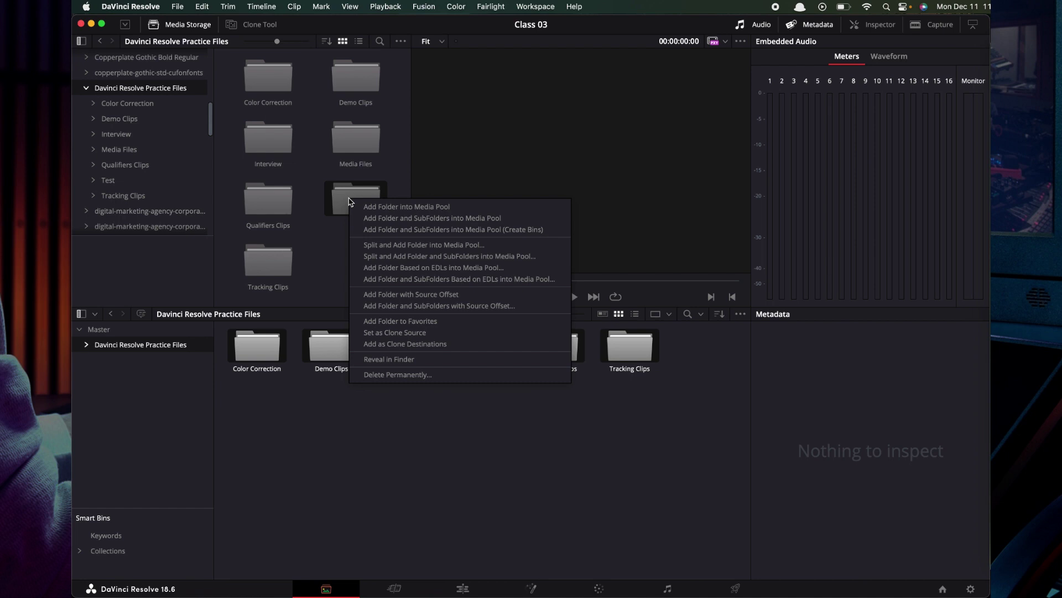
click(389, 375)
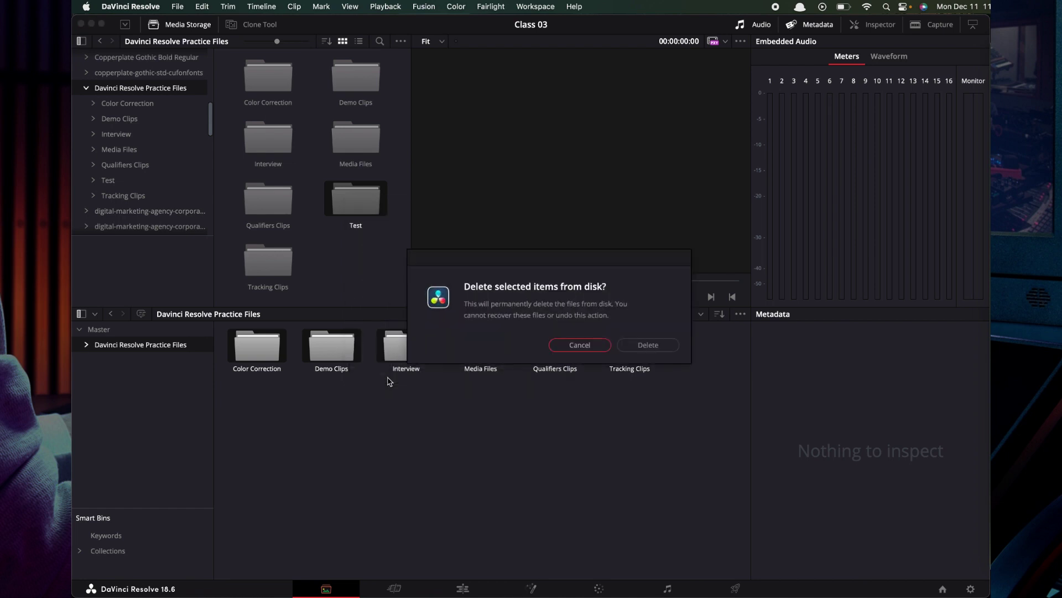
click(634, 349)
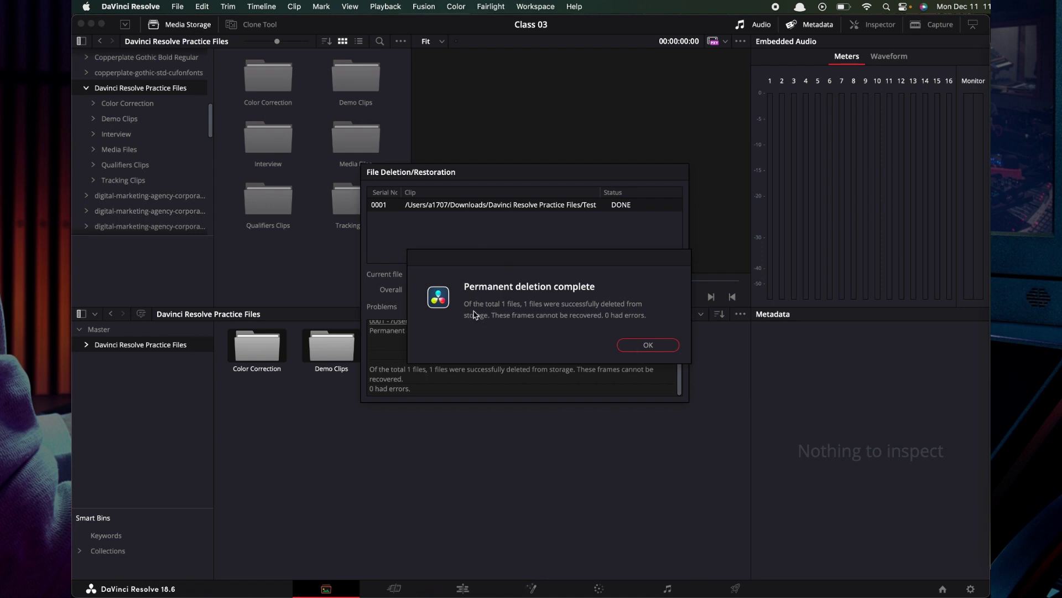
click(649, 344)
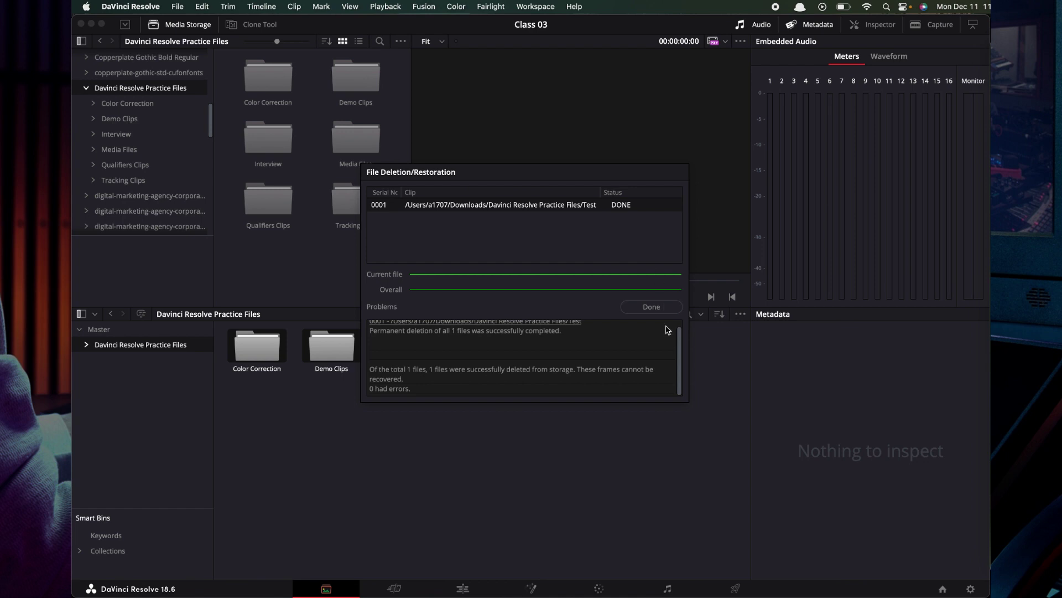
click(651, 306)
- Check in Finder whether the Test folder is gone from Davinci Resolve Practice Files, and close the Finder window
click(981, 40)
click(578, 309)
drag(578, 309, 595, 211)
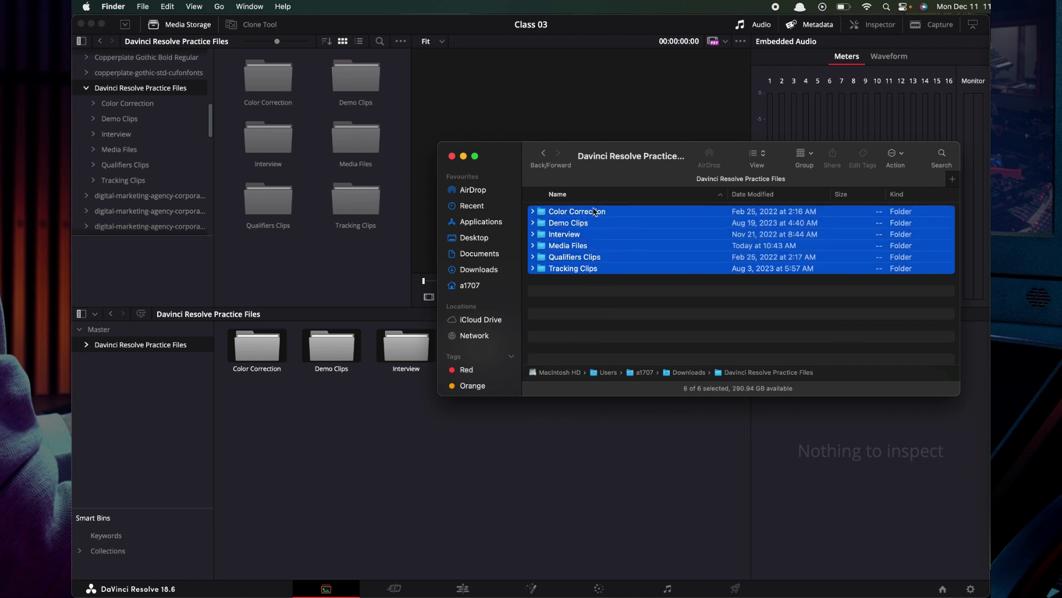
click(452, 156)
- Add the Davinci Resolve Practice Files folder to the media storage favorites
click(86, 90)
scroll(86, 92, up, 10)
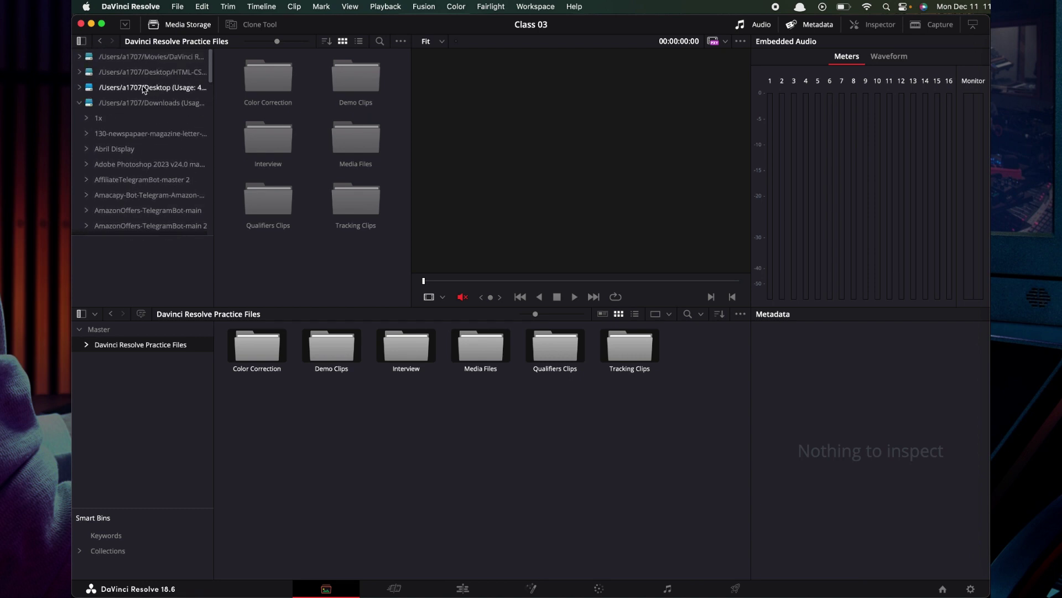
scroll(118, 136, down, 8)
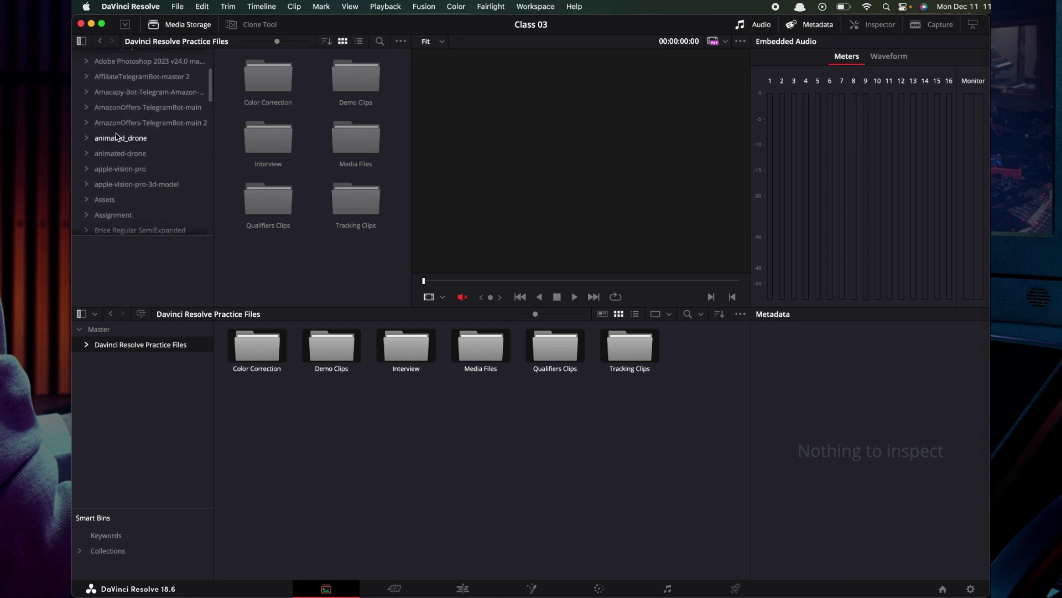
scroll(117, 137, down, 1)
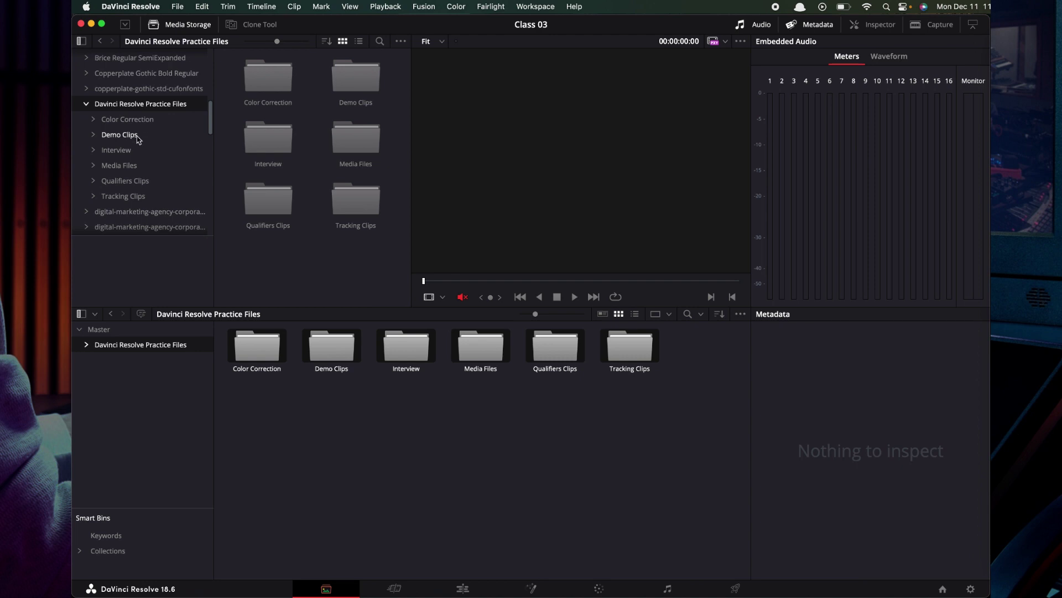
scroll(160, 133, up, 1)
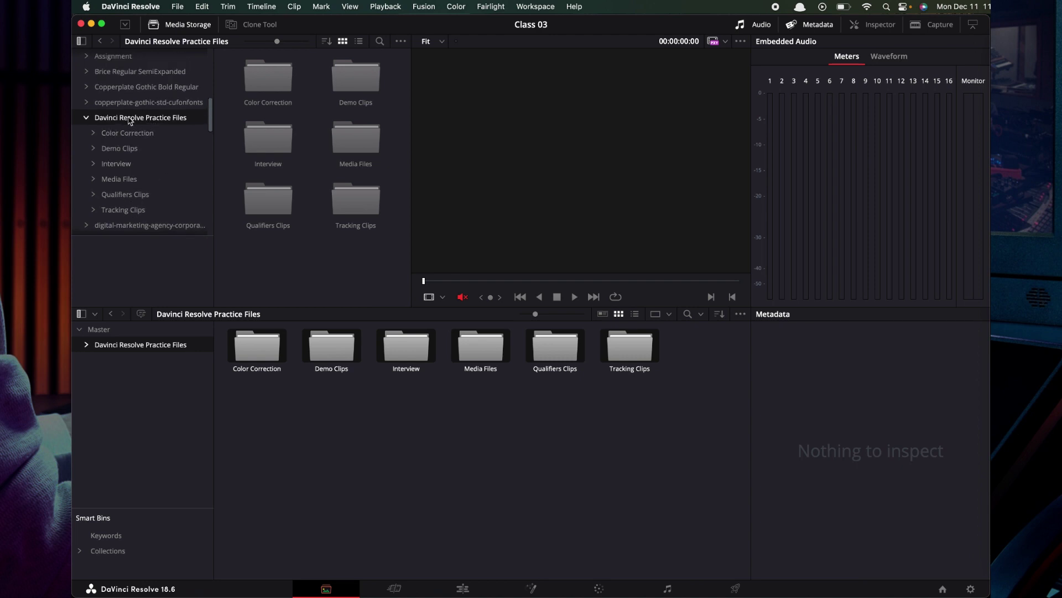
right_click(129, 120)
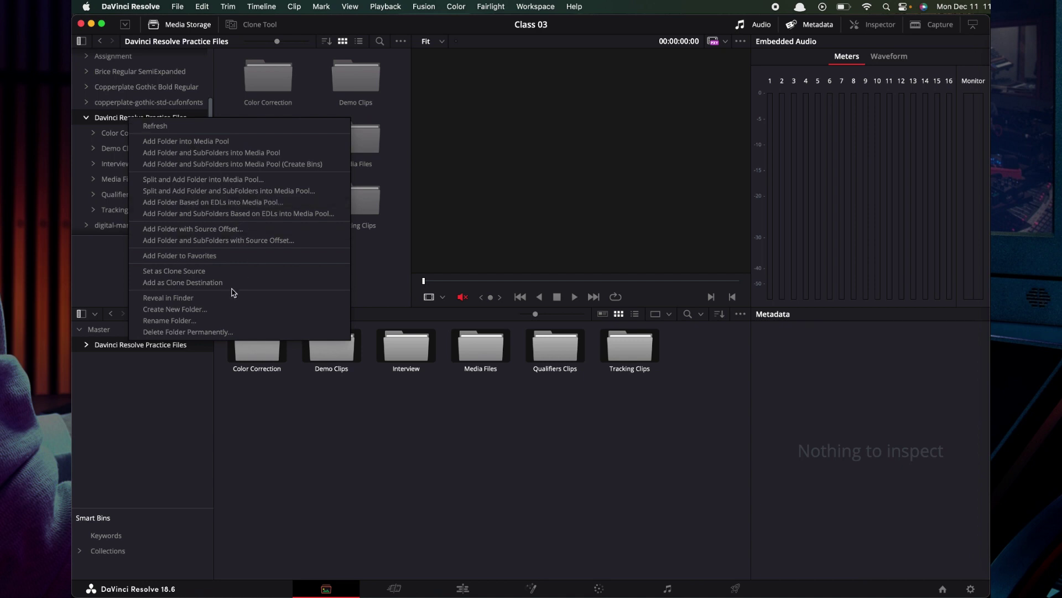
click(200, 256)
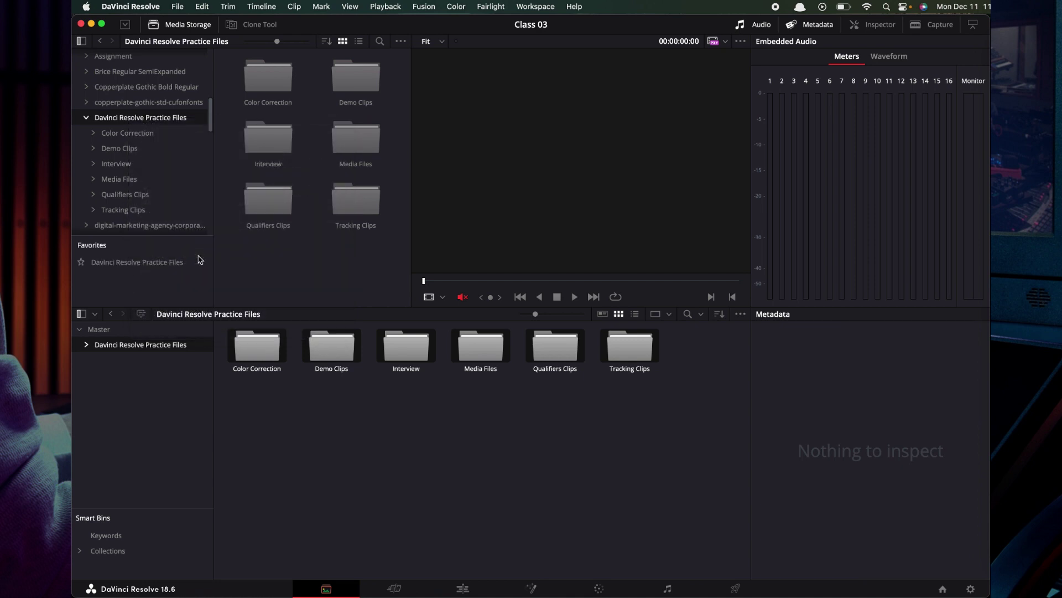
- Remove the Davinci Resolve Practice Files folder from the favorites
right_click(123, 266)
click(113, 267)
right_click(91, 265)
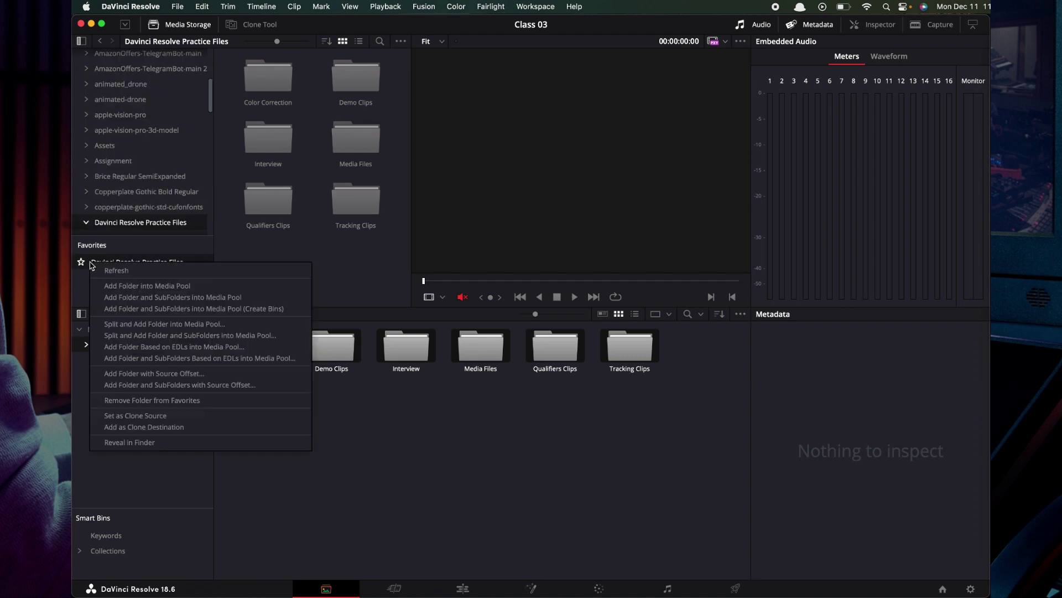
click(164, 407)
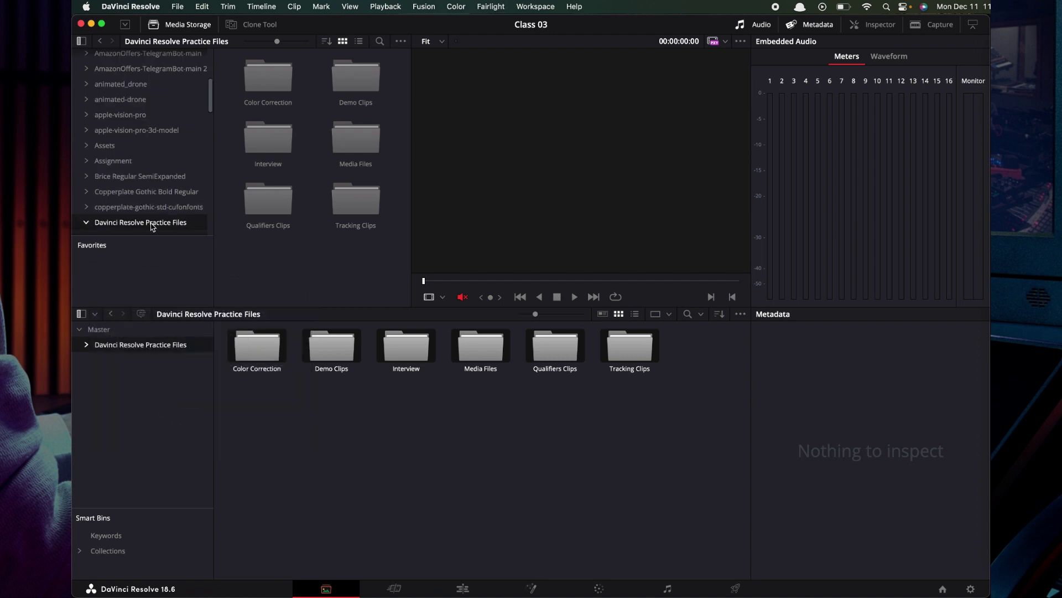
- Collapse the Downloads storage location and open the system preferences for Media Storage
scroll(109, 109, up, 5)
click(79, 104)
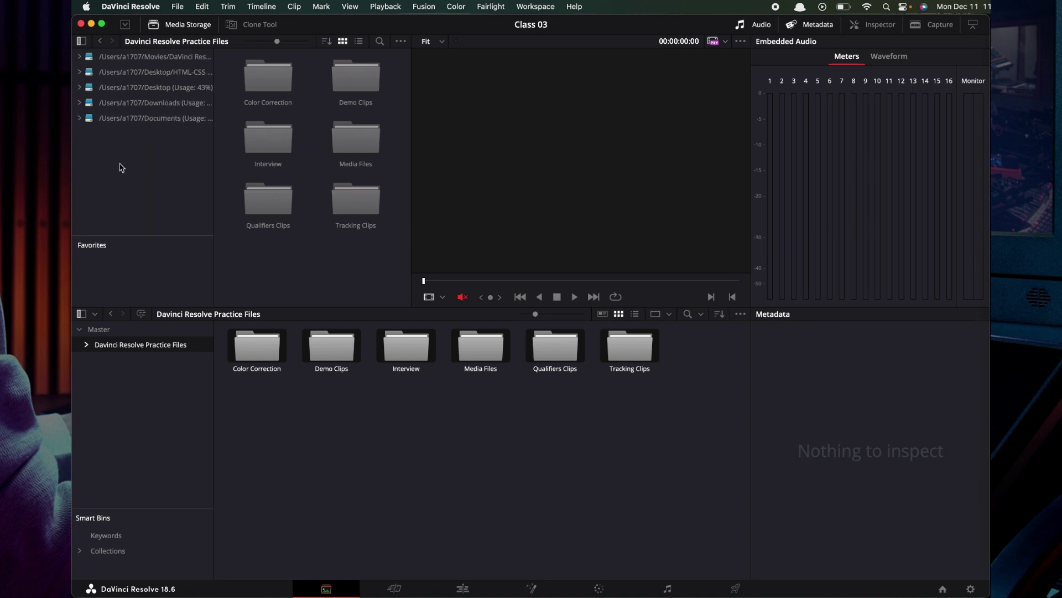
click(177, 6)
mouse_move(149, 6)
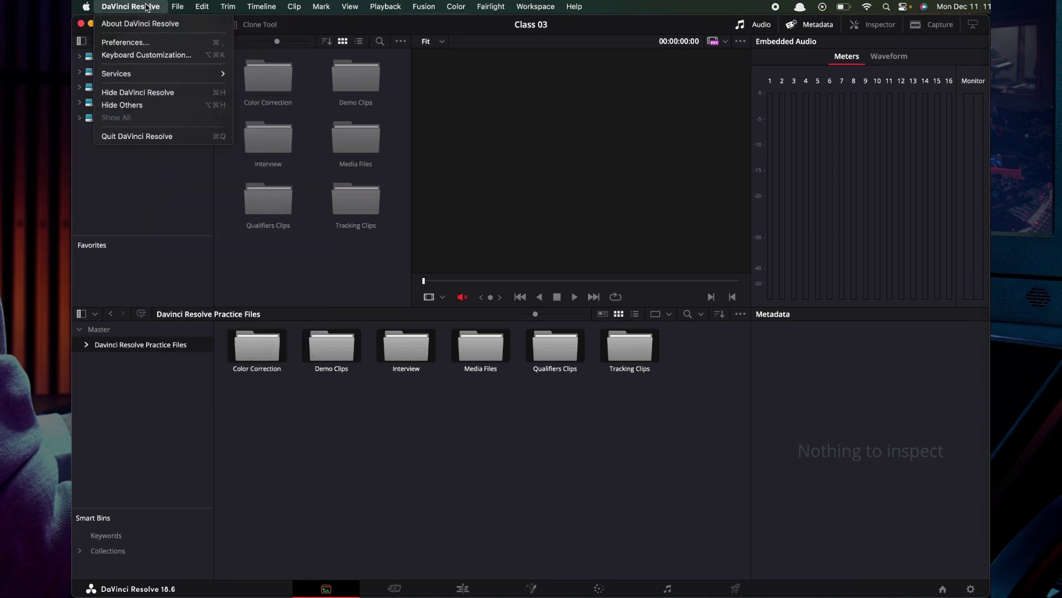
click(144, 44)
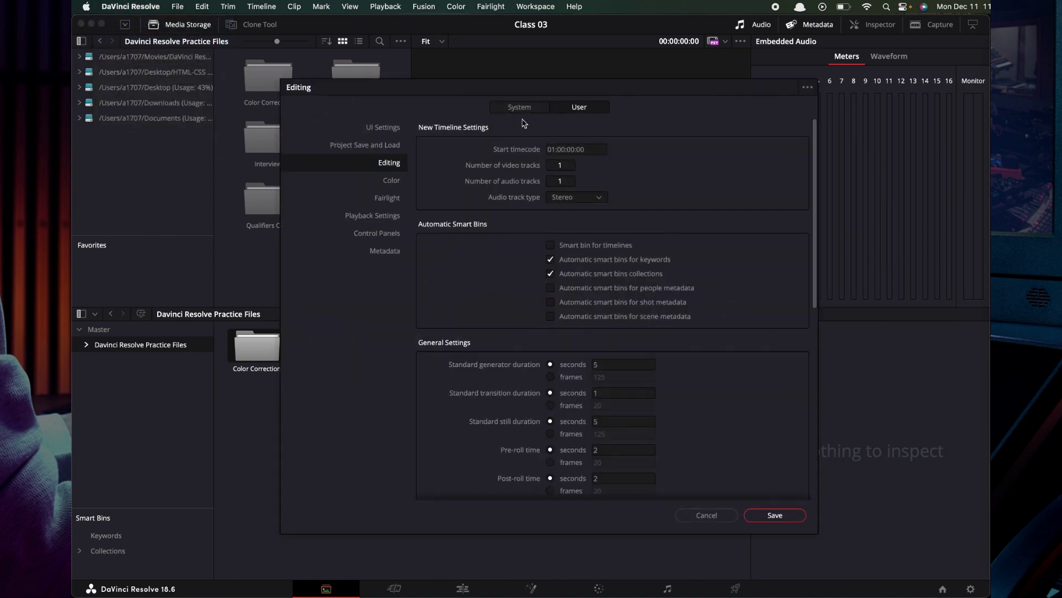
click(523, 108)
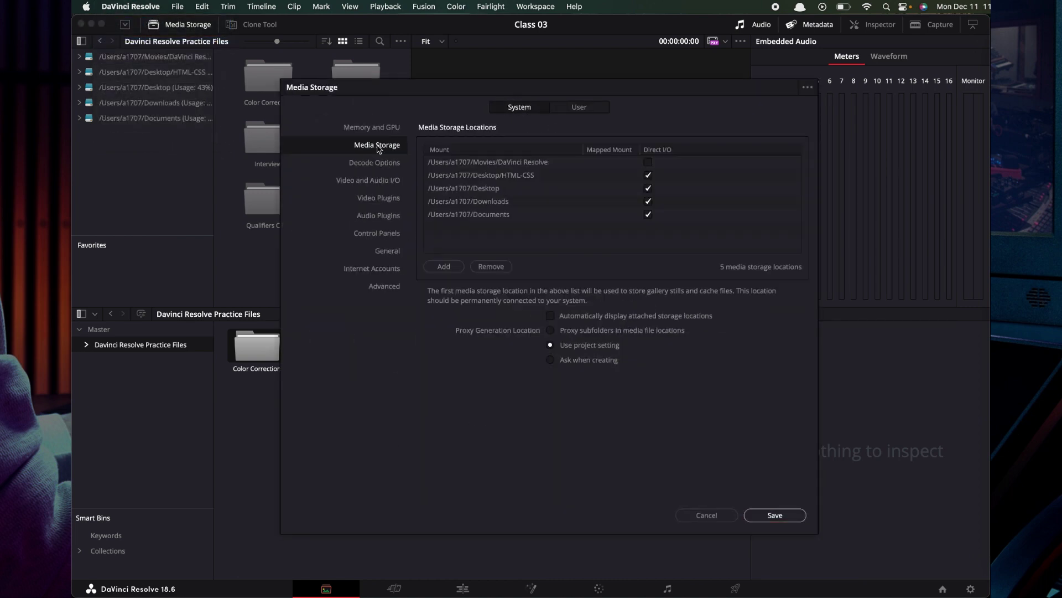
click(563, 109)
click(505, 111)
- Try to add Davinci Resolve Practice Files from Downloads as a media storage location, and remove the Downloads location from the list
click(443, 267)
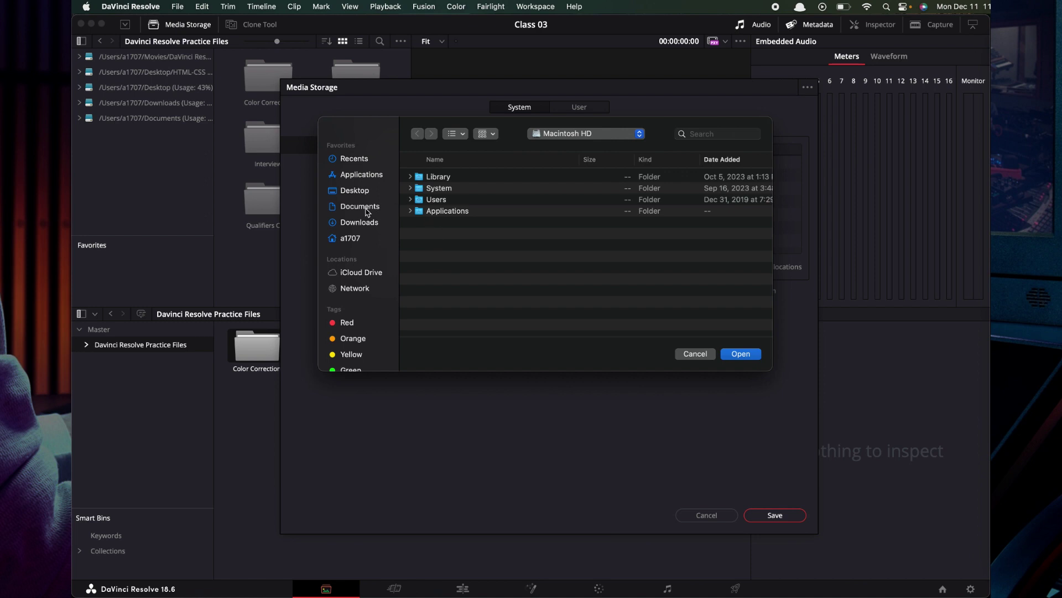
click(359, 224)
scroll(457, 216, down, 5)
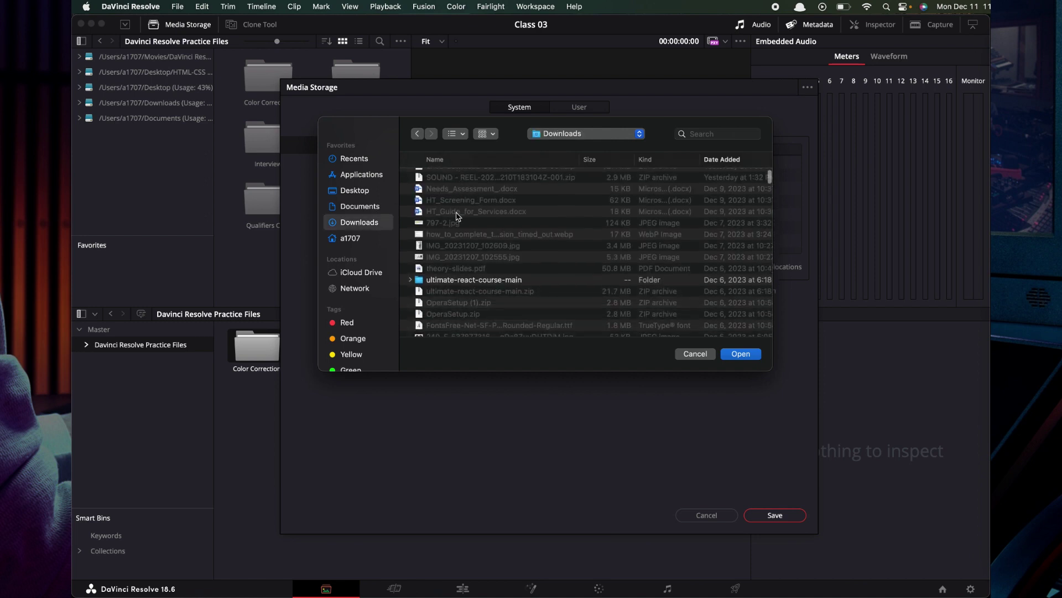
scroll(457, 216, down, 8)
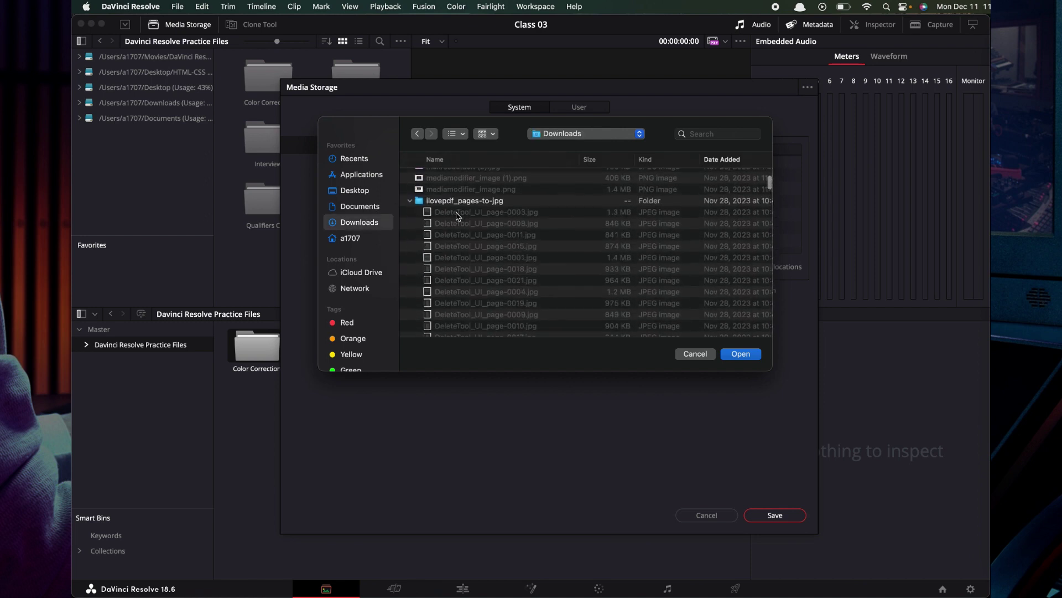
scroll(457, 216, down, 5)
click(537, 296)
scroll(536, 297, down, 3)
click(739, 353)
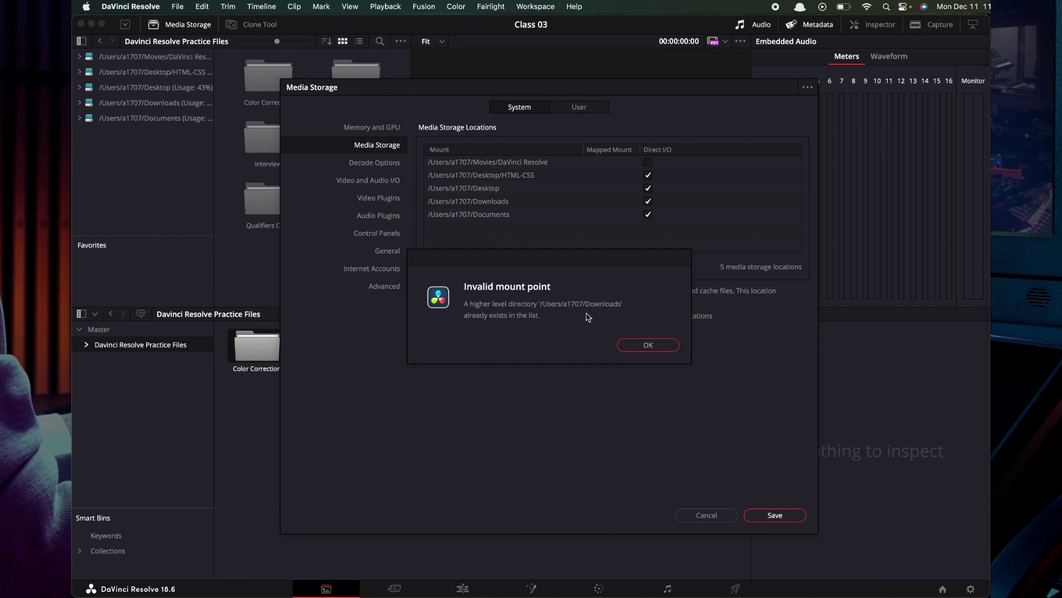
click(649, 346)
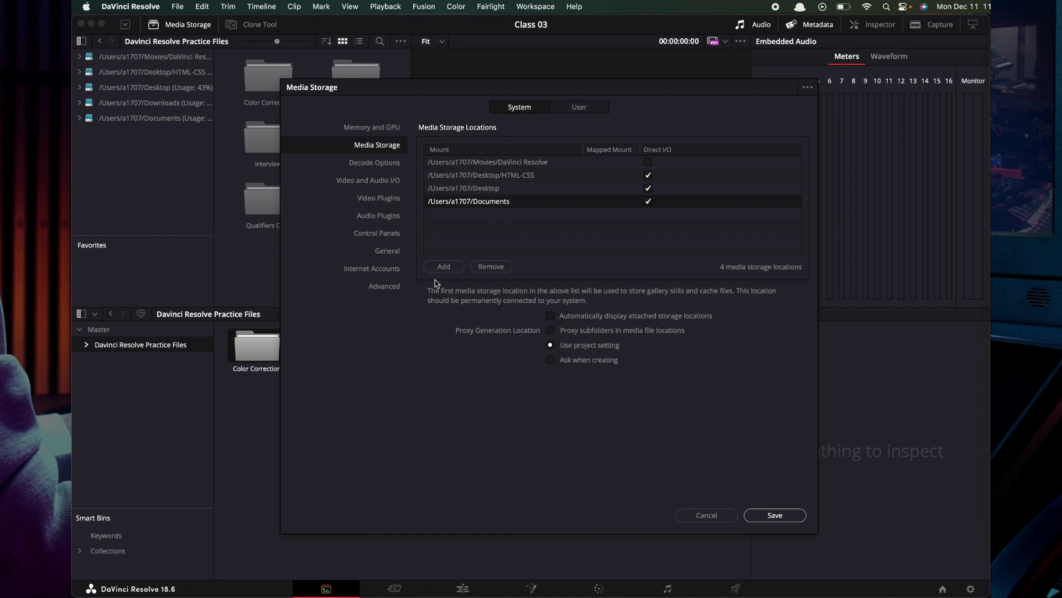
- Add the Davinci Resolve Practice Files folder from Downloads as a media storage location and save the preferences
click(451, 266)
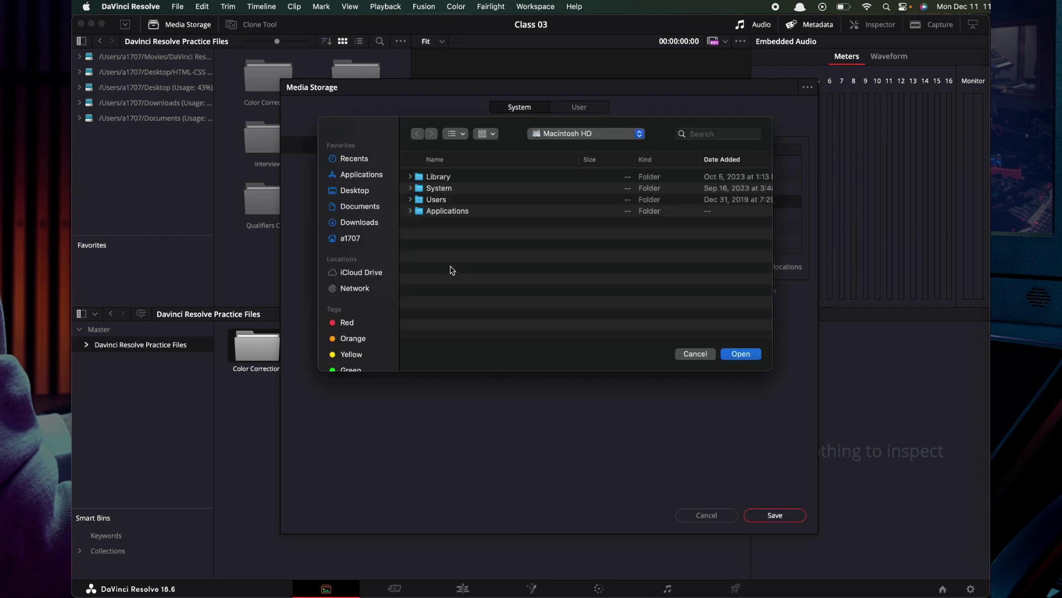
click(358, 225)
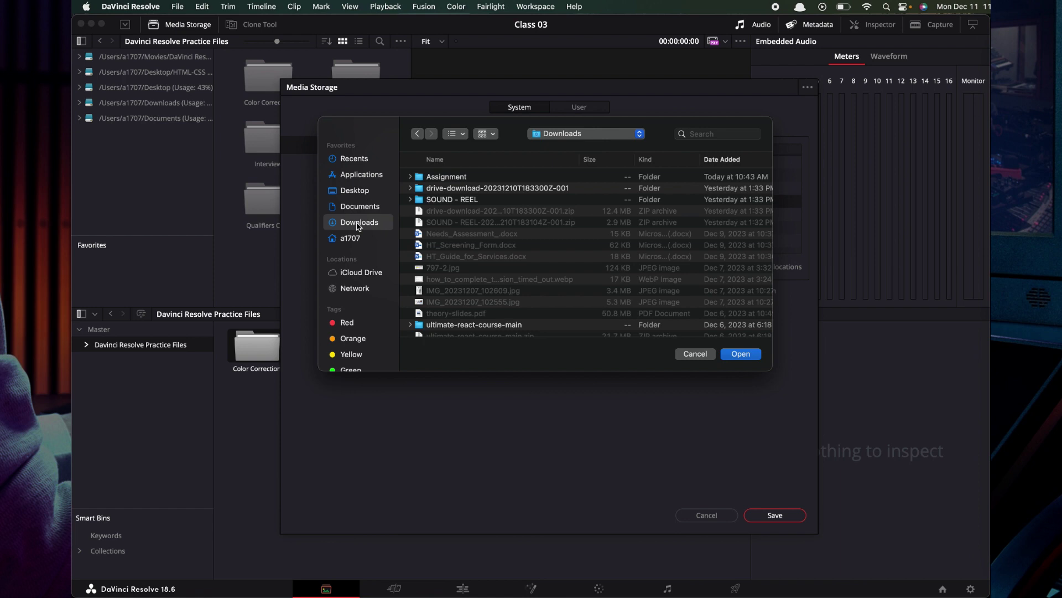
text(davinci)
scroll(608, 316, down, 2)
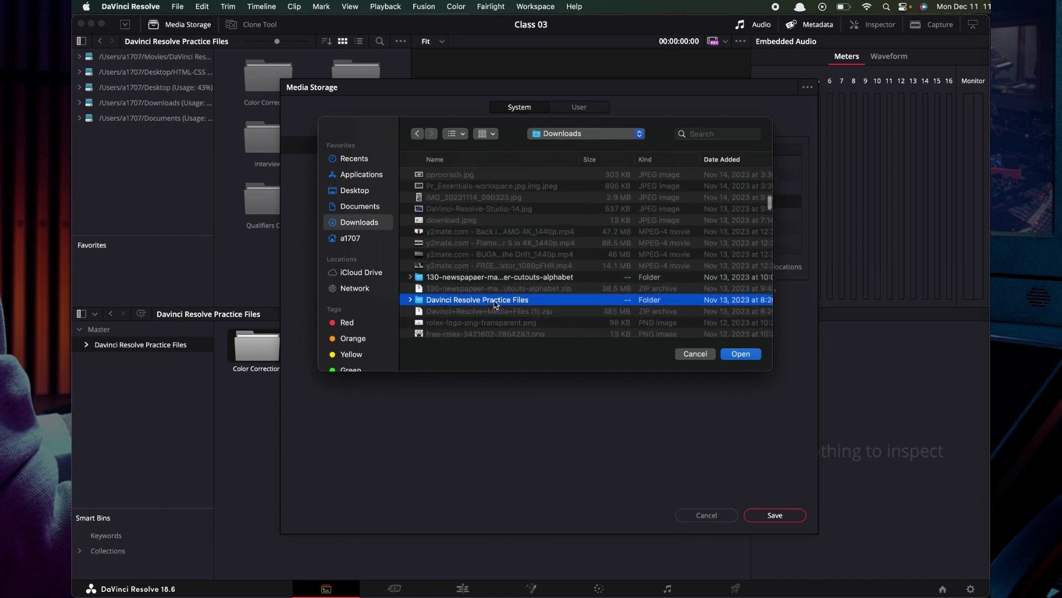
click(740, 354)
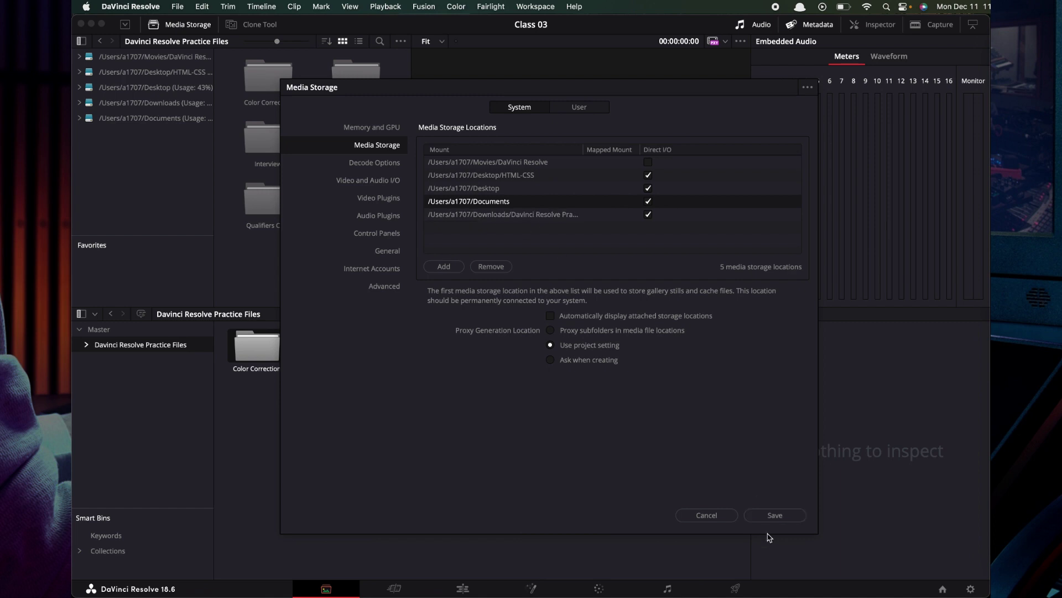
click(775, 514)
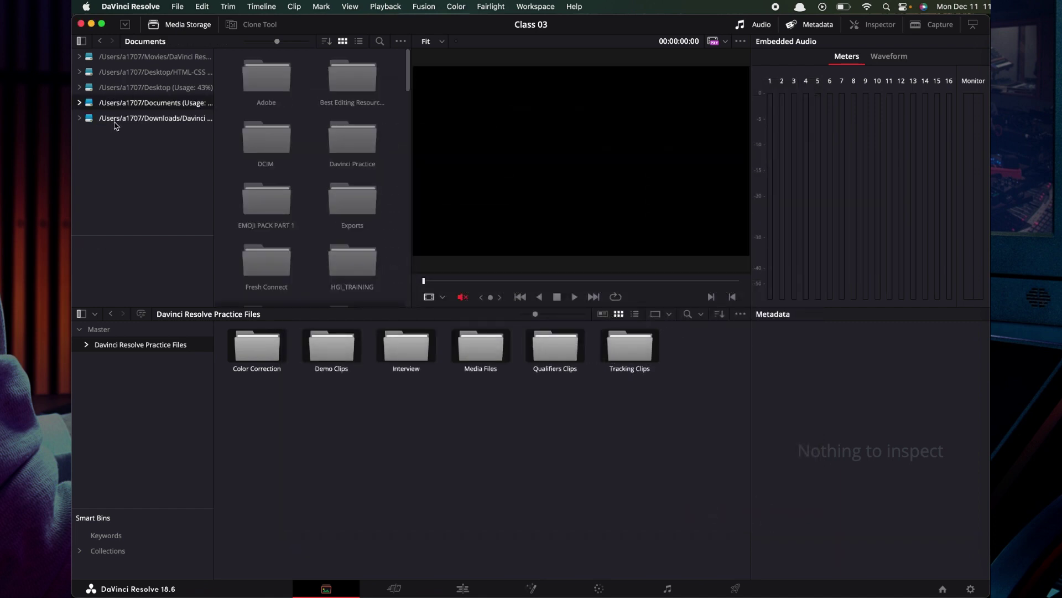
- View the six folders inside the new Davinci Resolve Practice Files storage location, selecting and deselecting them
click(139, 119)
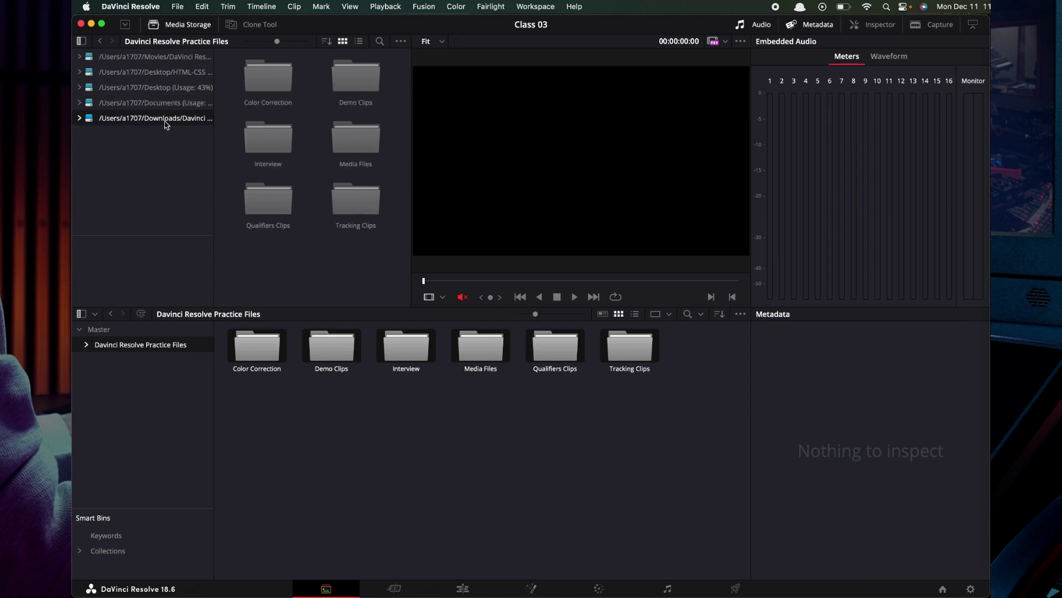
drag(224, 56, 400, 270)
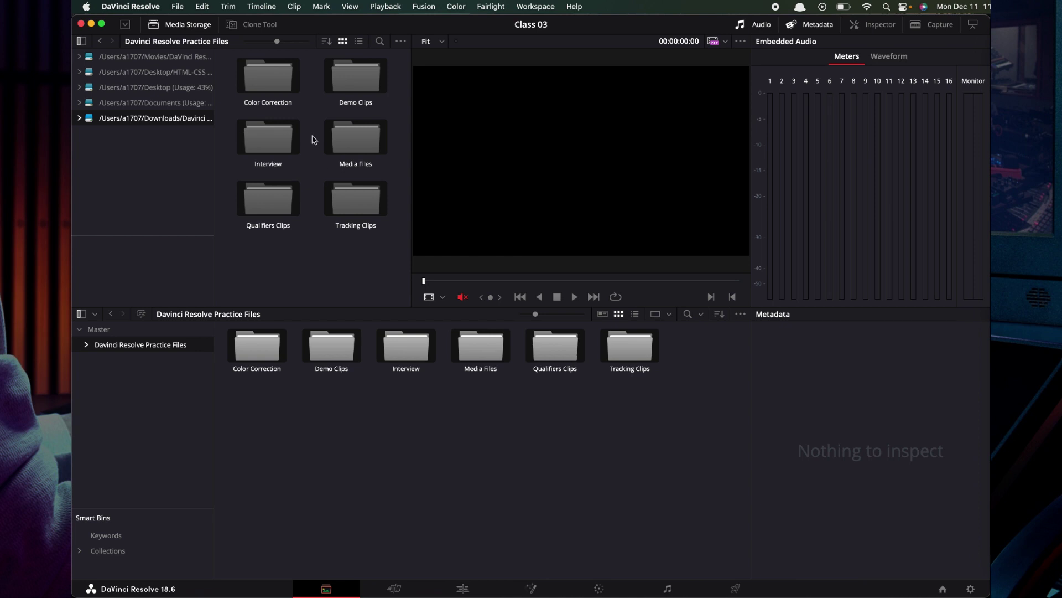
click(342, 290)
click(433, 481)
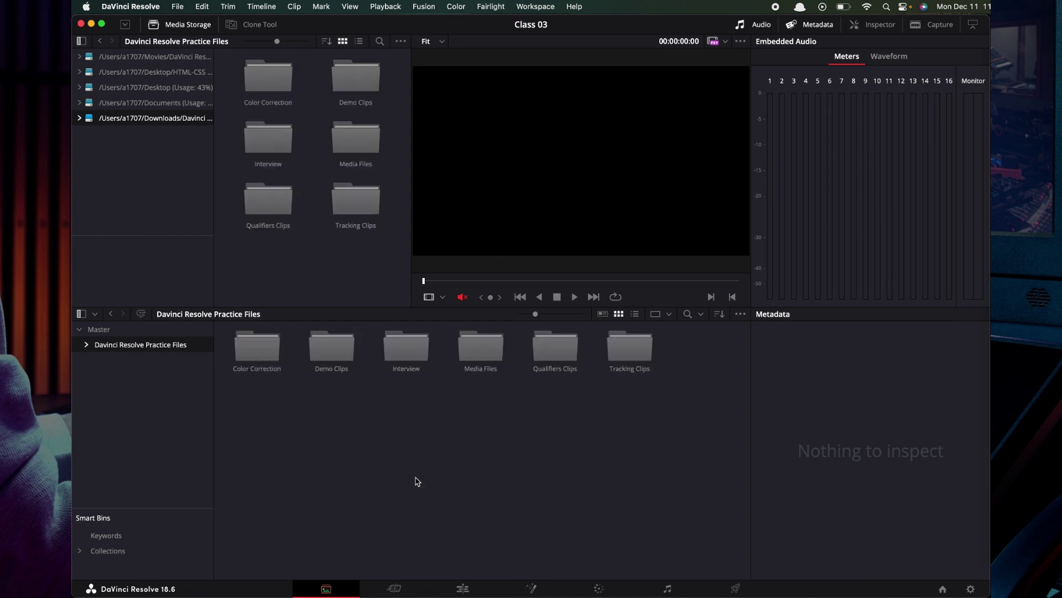